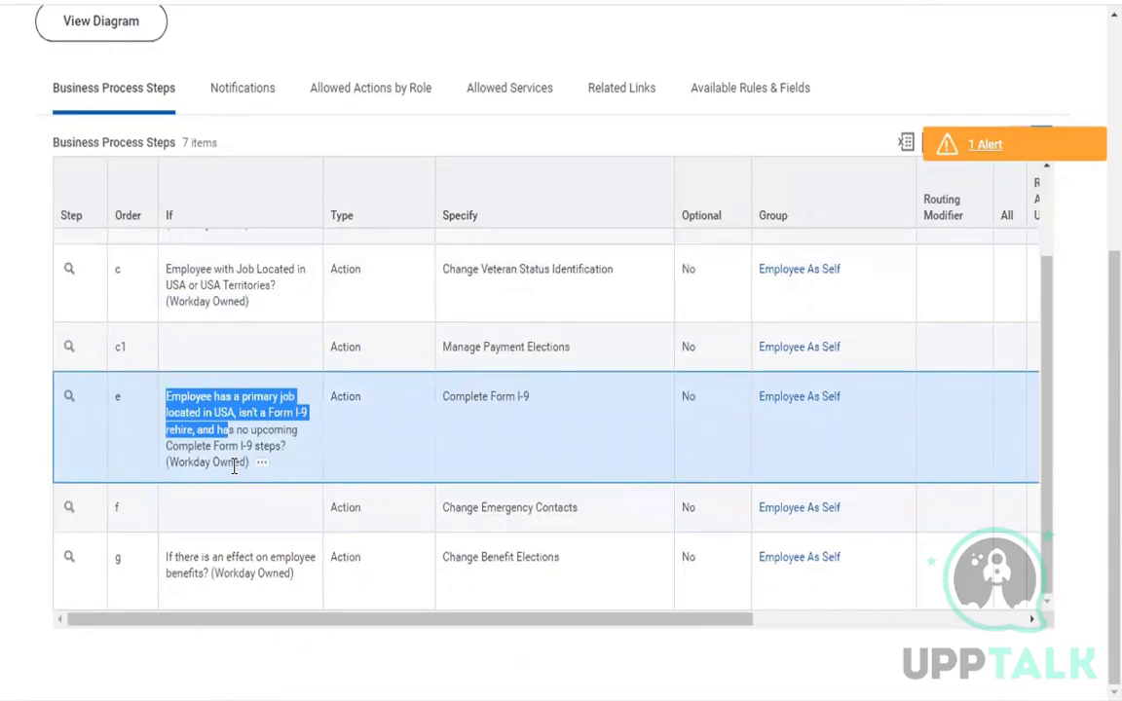
Open the step conditions of step b, Complete Federal Withholding Elections, in the Onboarding for Flexgun process, keeping the proposed effective date and time zone.
scroll(236, 496, up, 2)
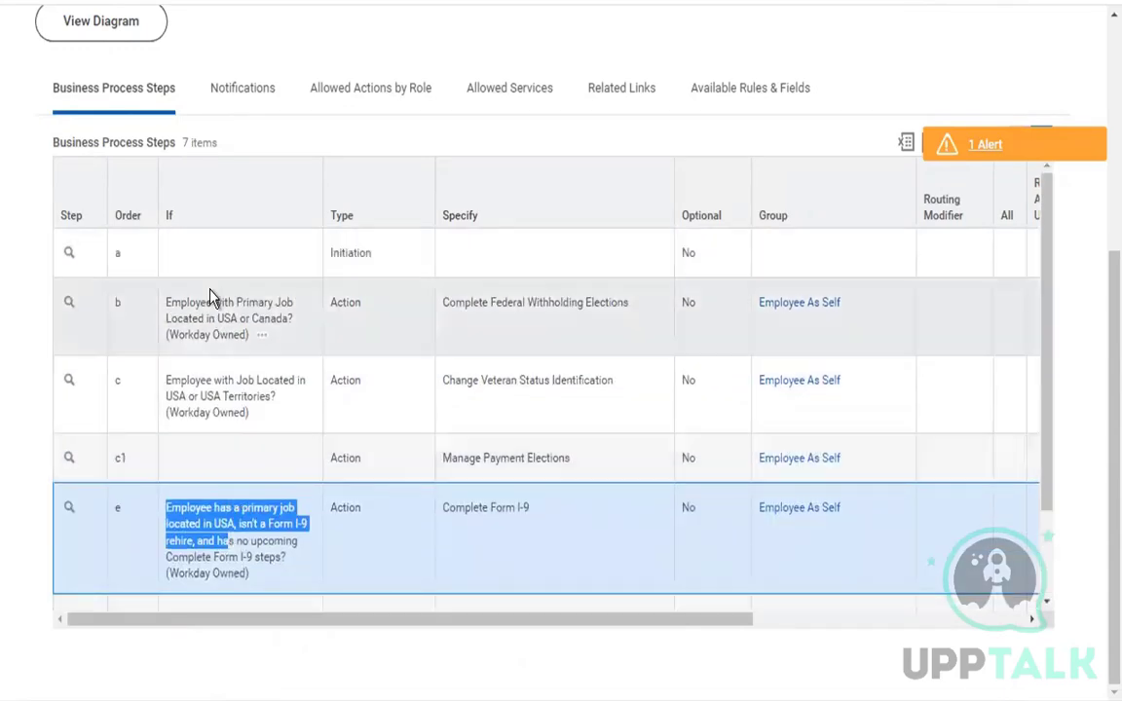
click(208, 298)
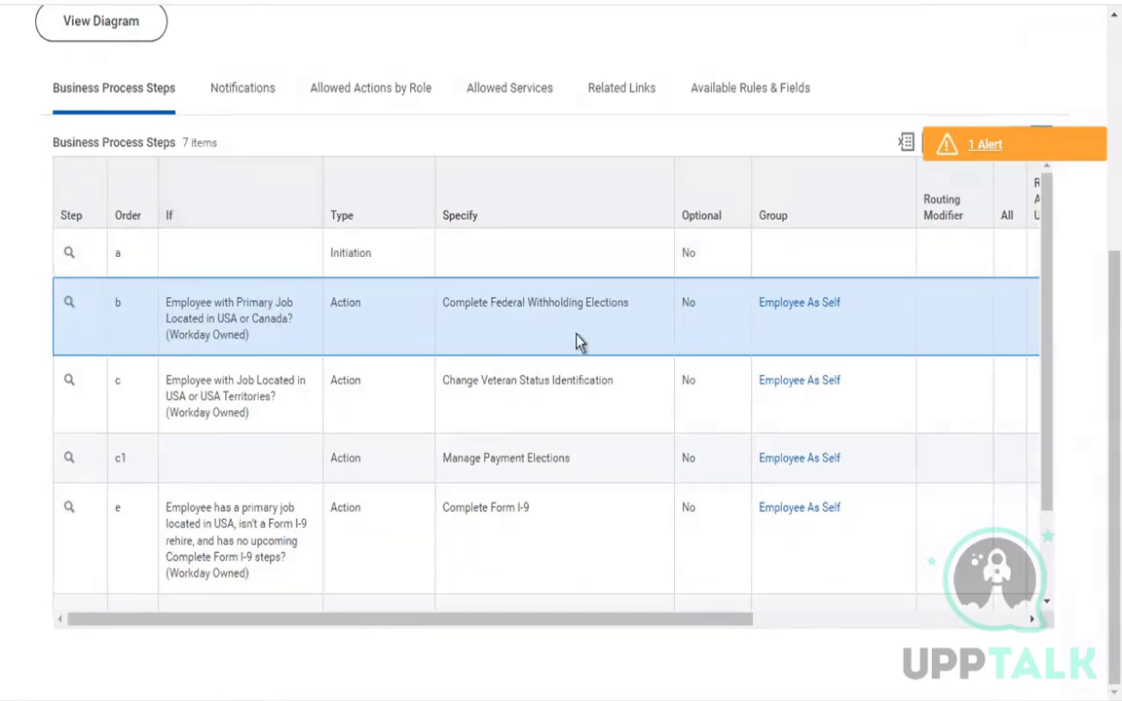
click(220, 464)
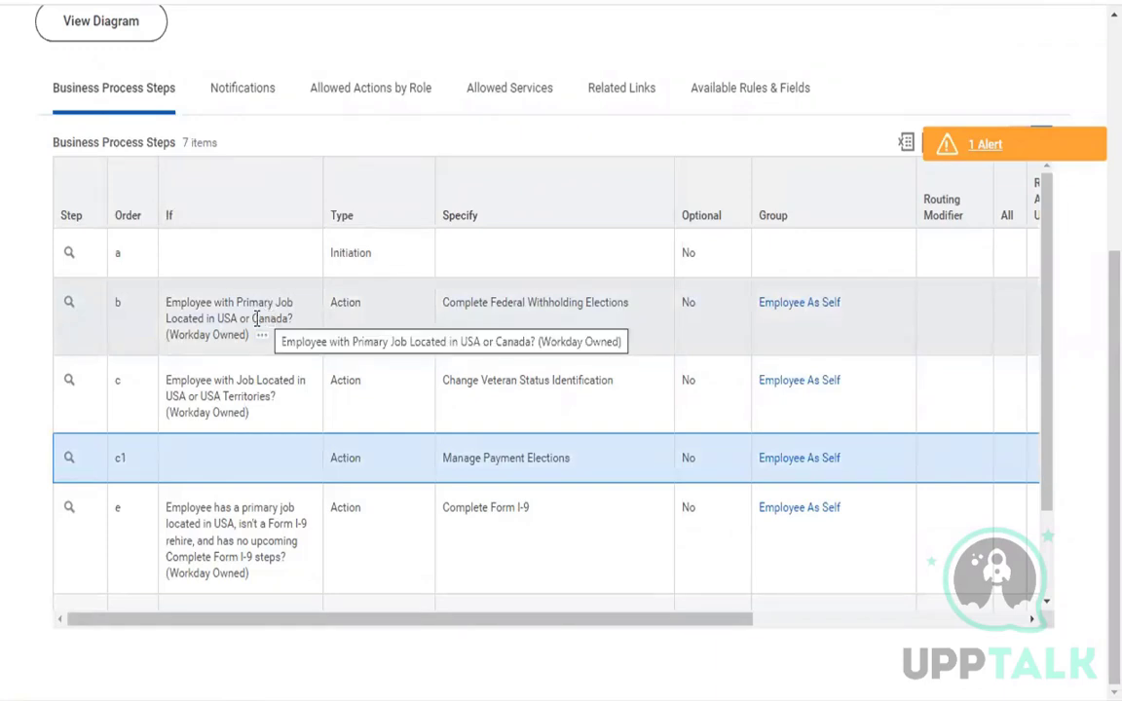
click(86, 307)
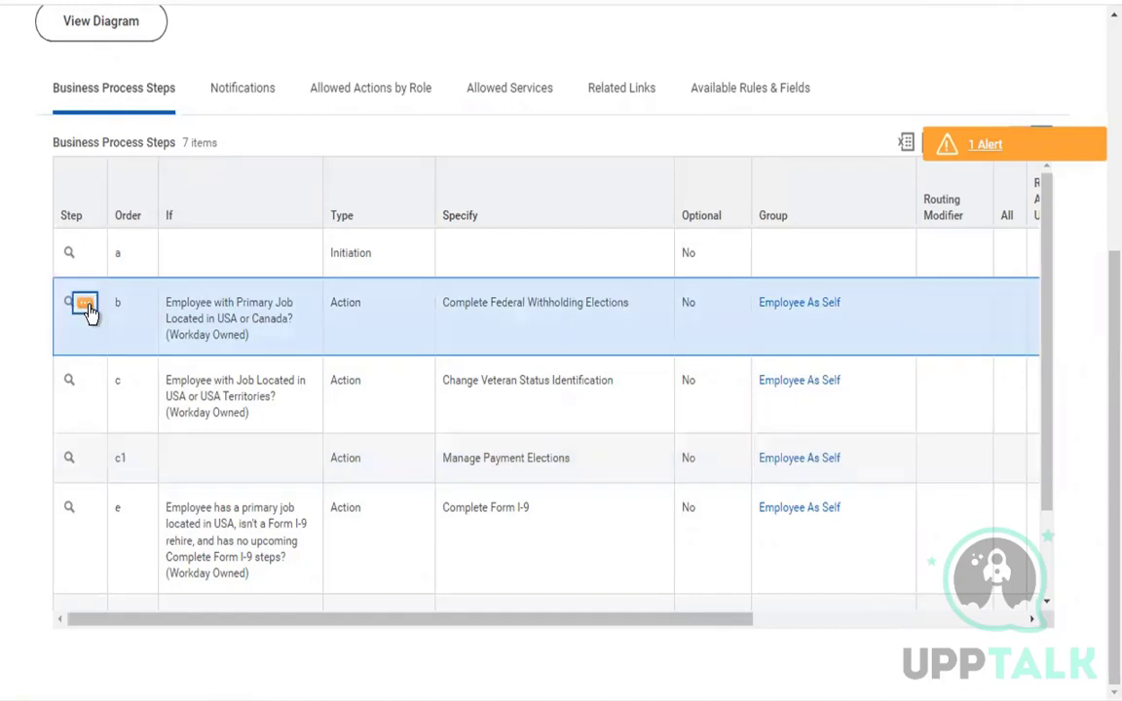
mouse_move(228, 418)
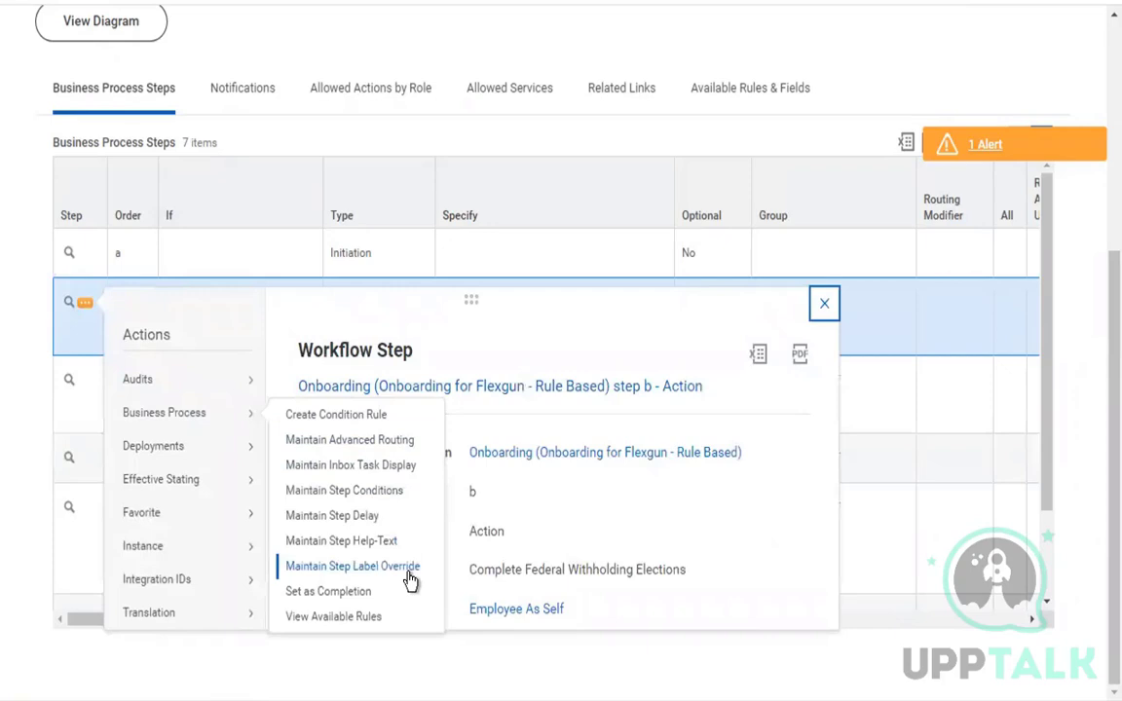
click(400, 492)
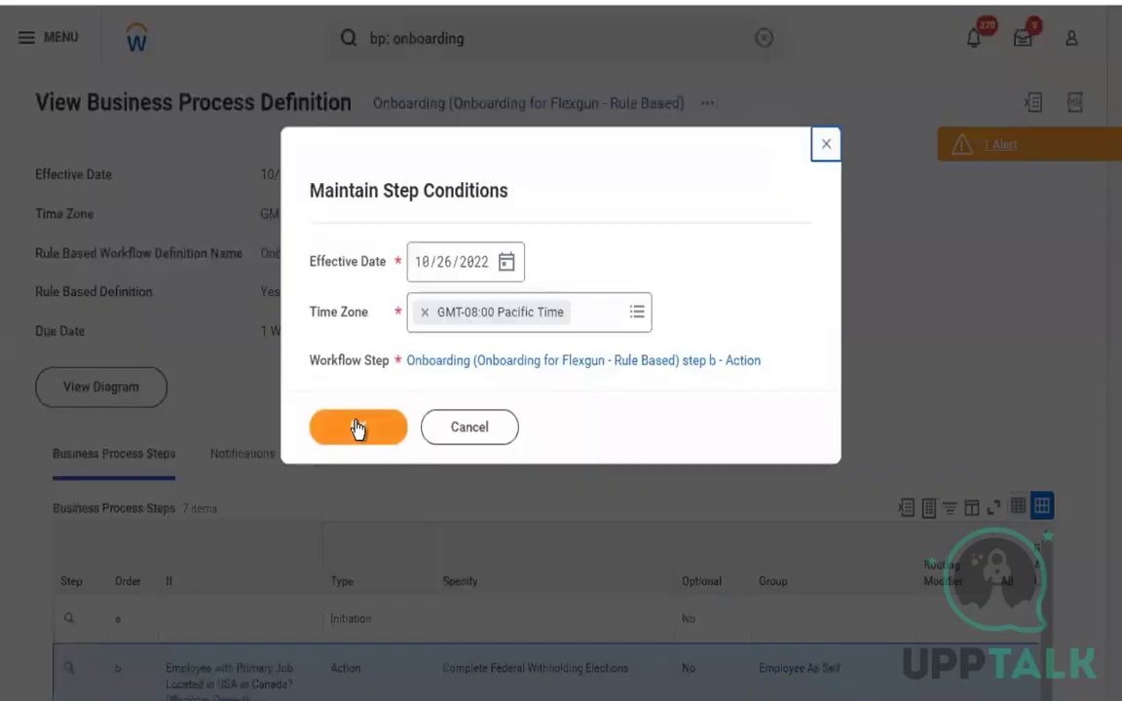
click(356, 427)
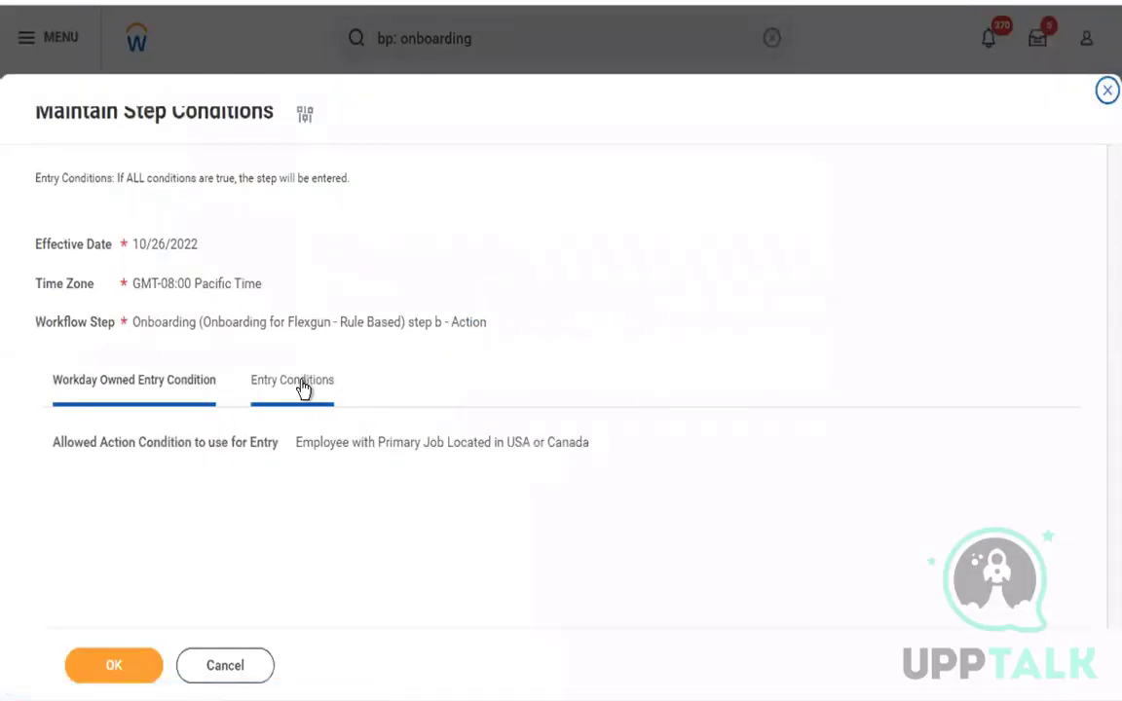
Add the rule "Worker in Executive Management Group" as an entry condition for step b and save it.
click(296, 386)
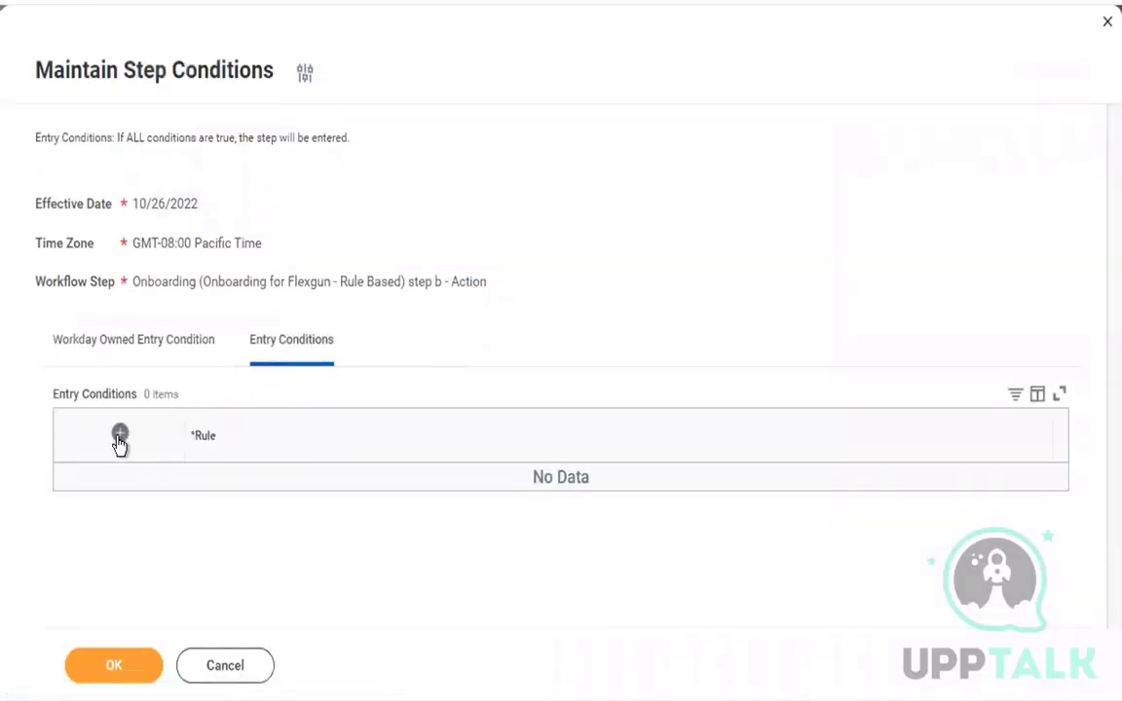
click(119, 436)
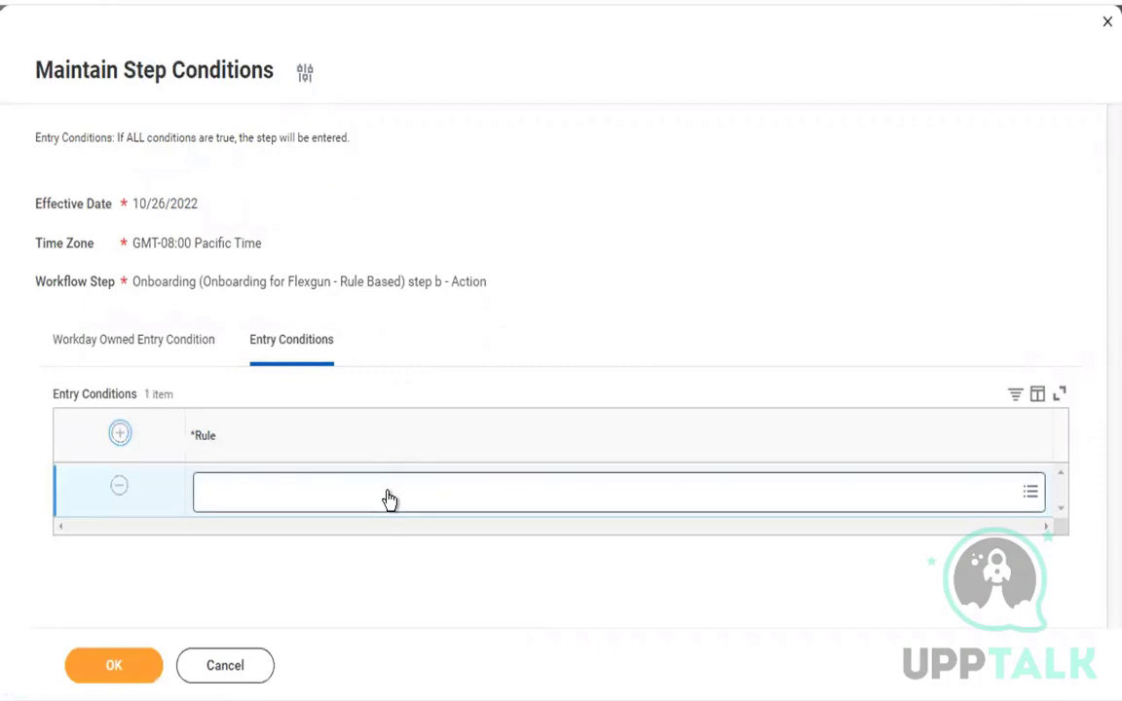
click(389, 492)
text(worker)
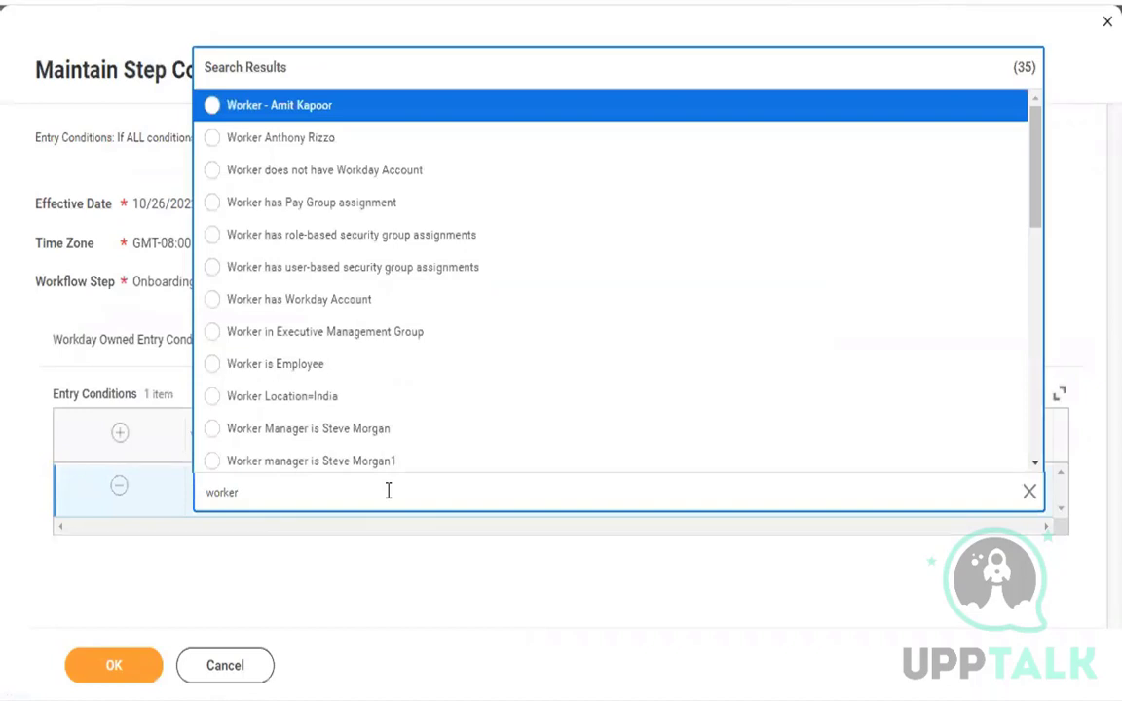
click(386, 332)
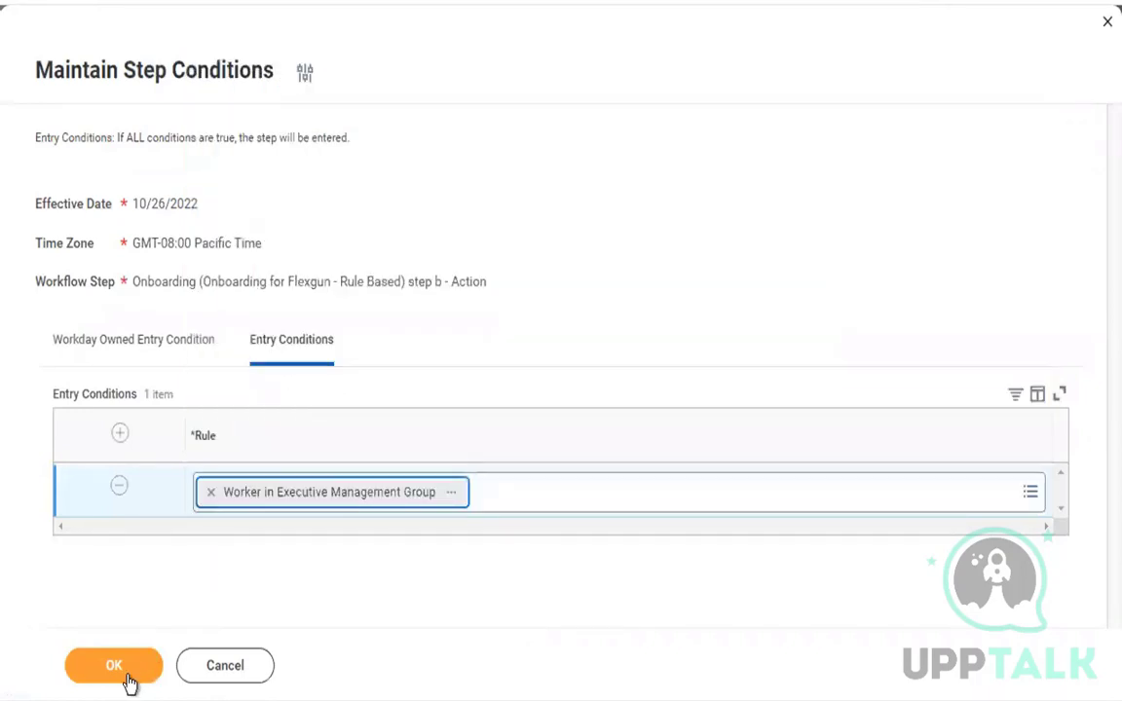
click(130, 682)
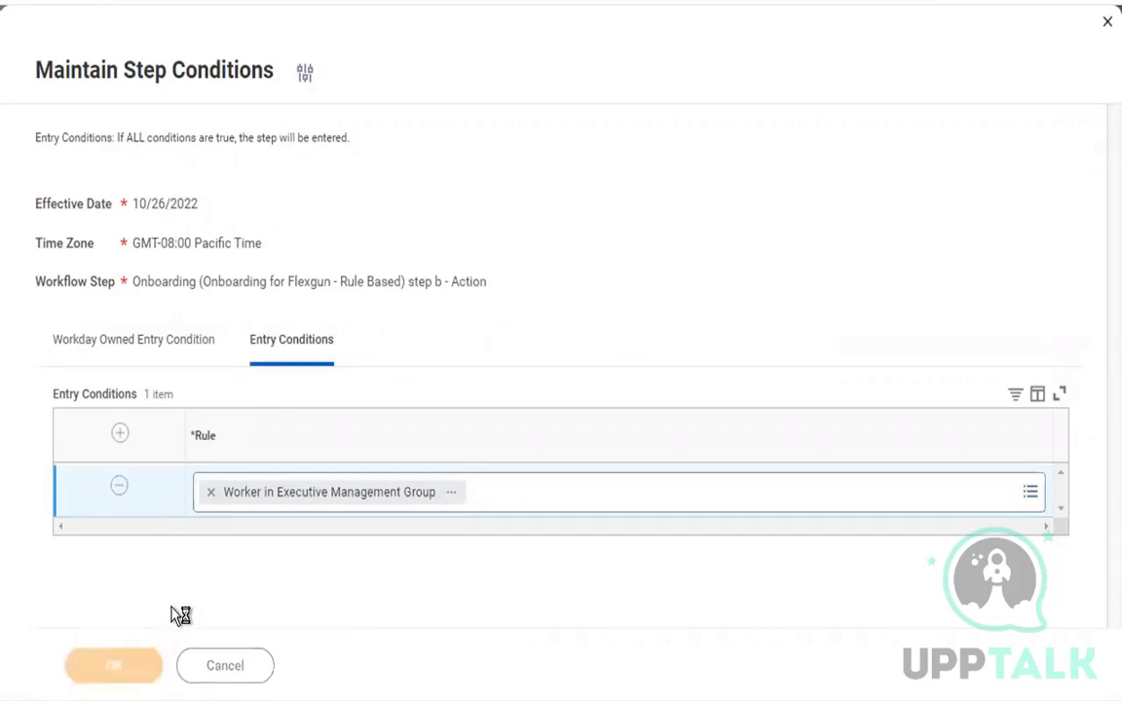
Review the conditions and actions of step b, Complete Federal Withholding Elections, and the Workday-owned condition of step c, Change Veteran Status Identification.
scroll(248, 324, down, 1)
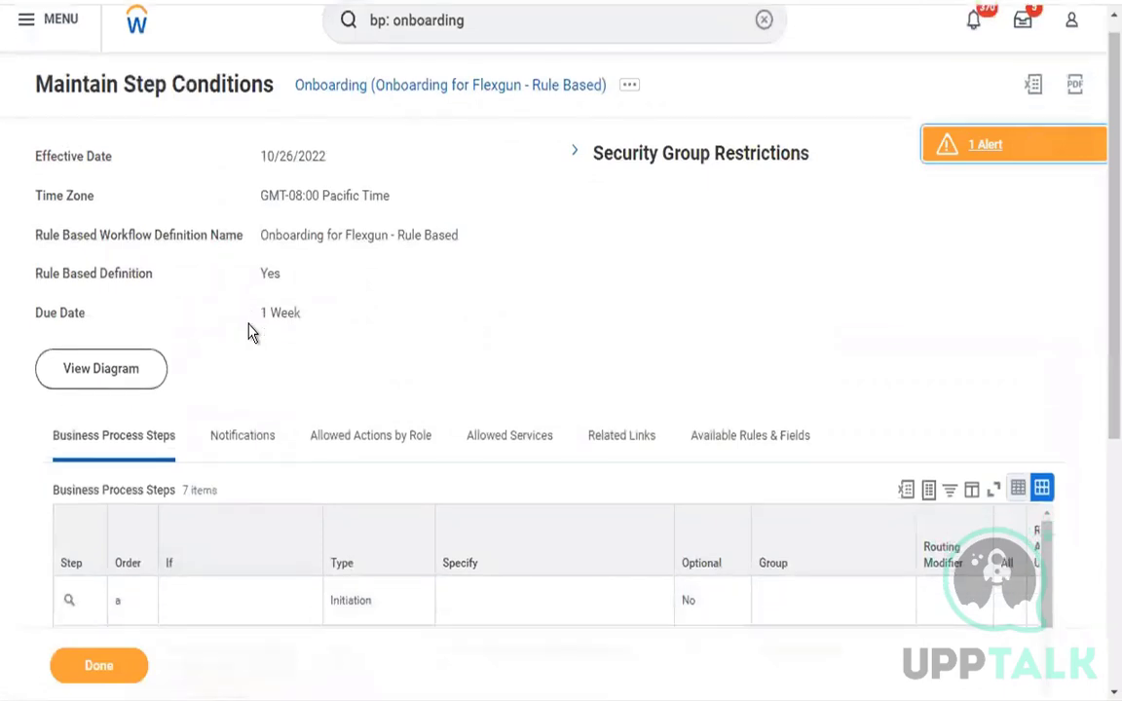
scroll(248, 333, down, 5)
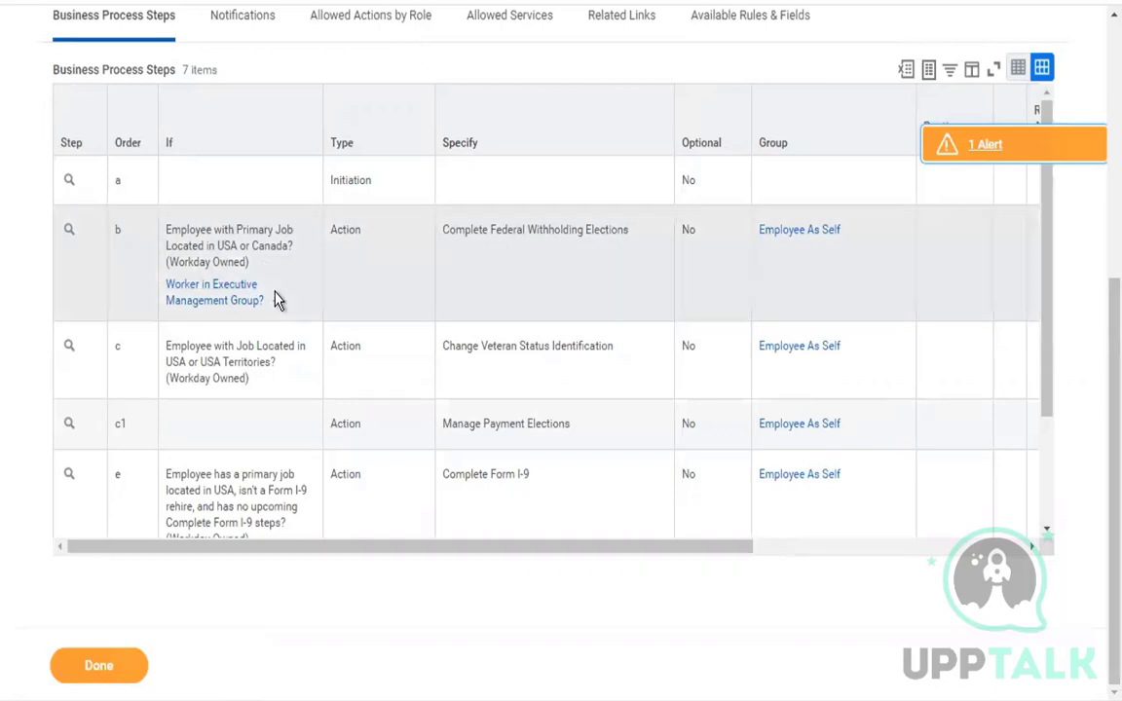
click(203, 228)
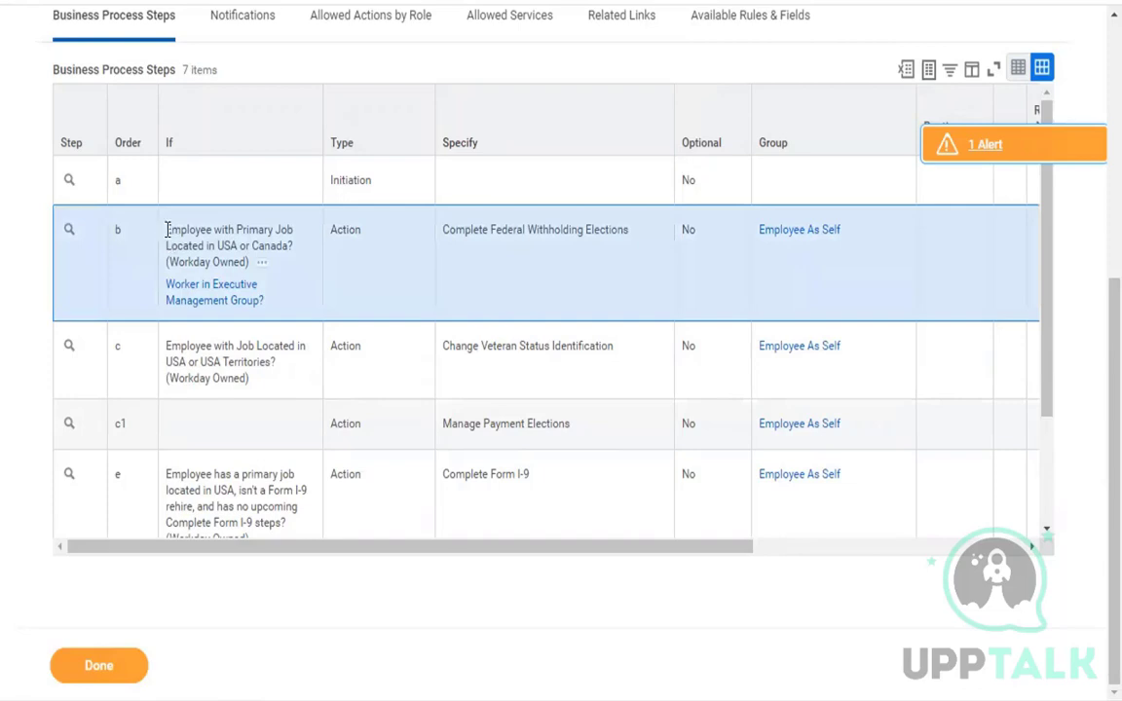
drag(166, 230, 251, 263)
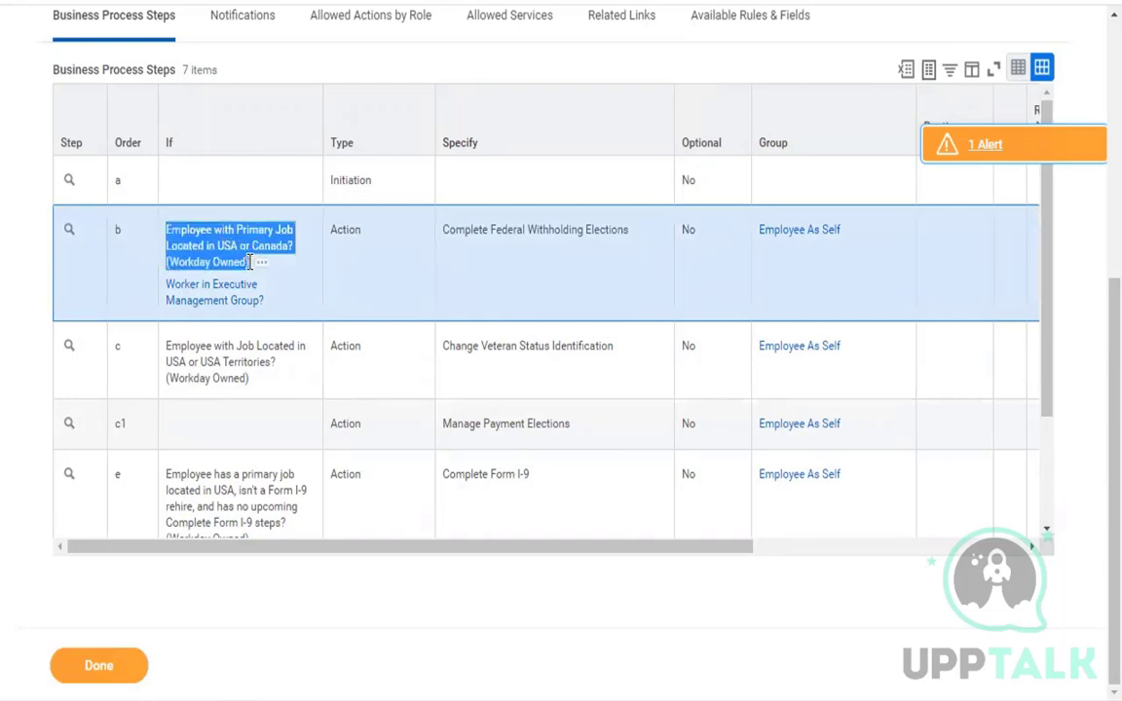
drag(443, 233, 568, 230)
click(180, 243)
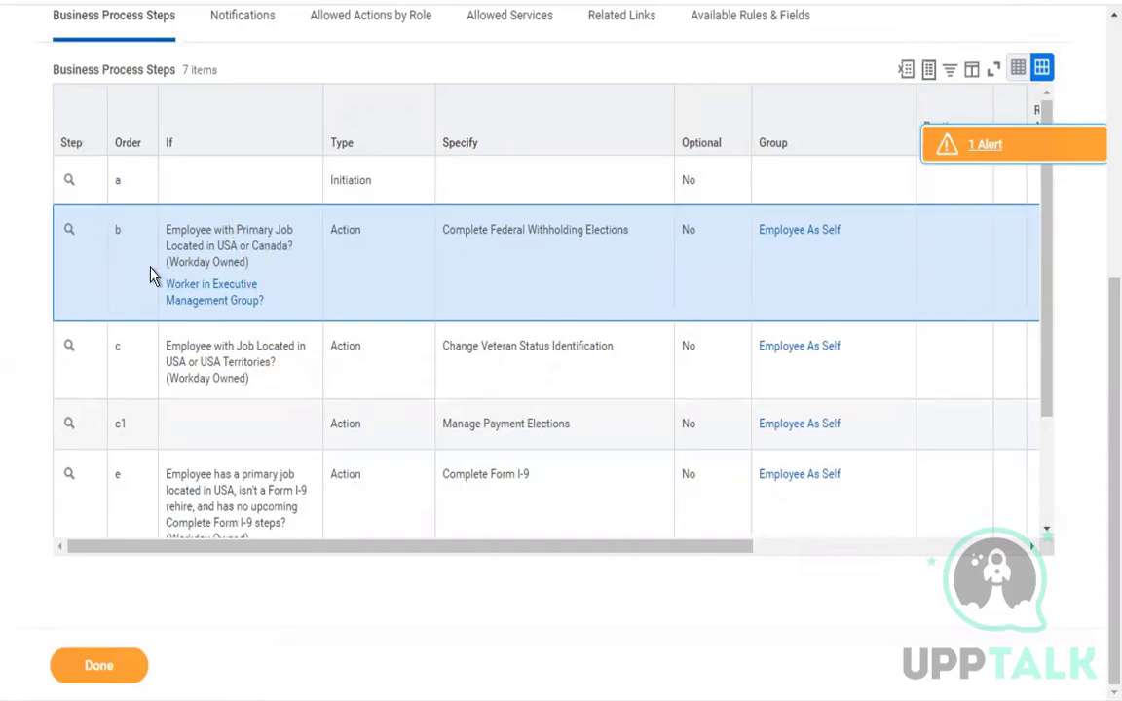
drag(167, 230, 231, 263)
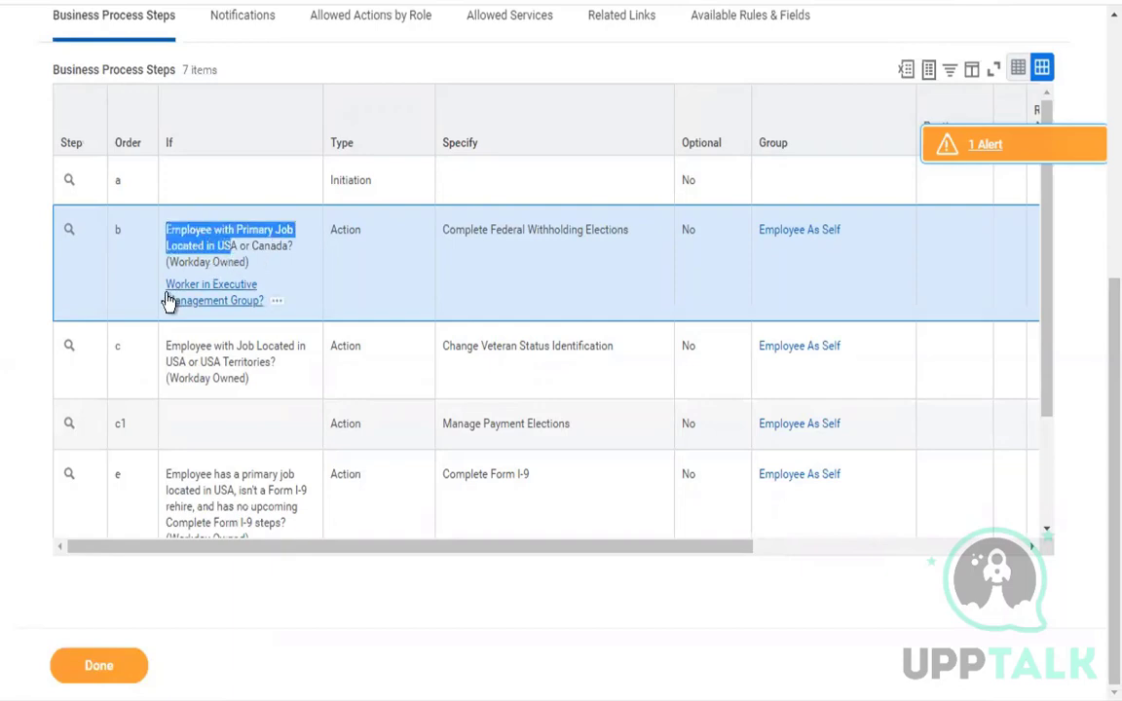
click(189, 243)
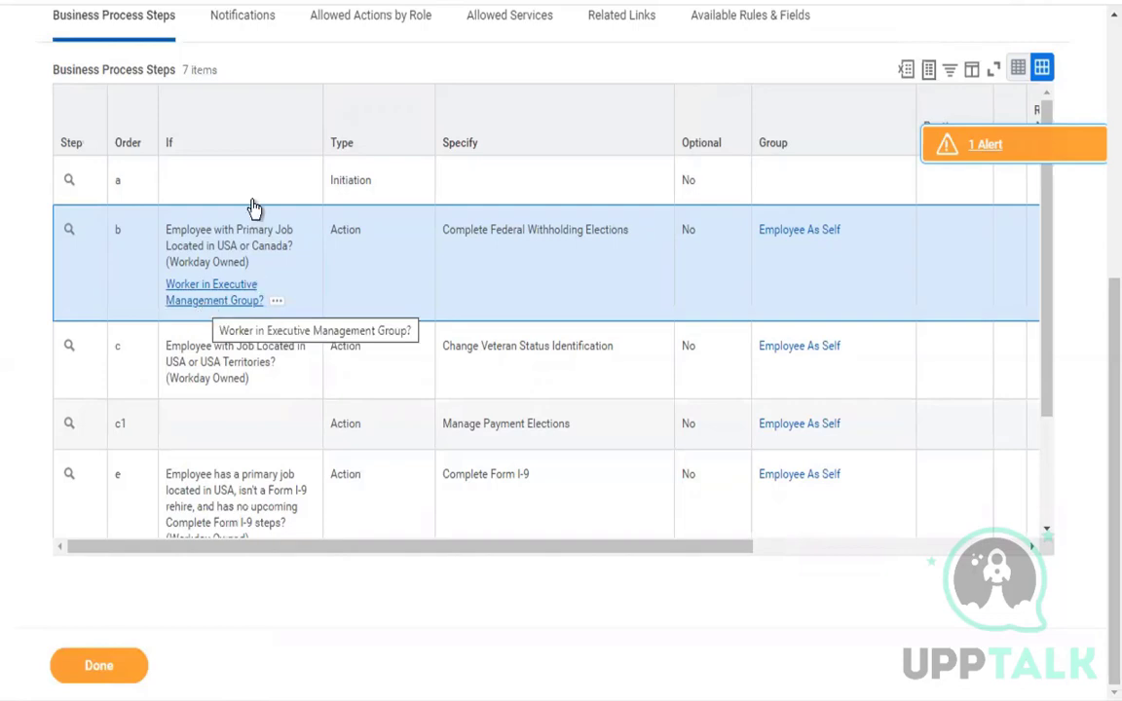
triple_click(612, 227)
click(575, 263)
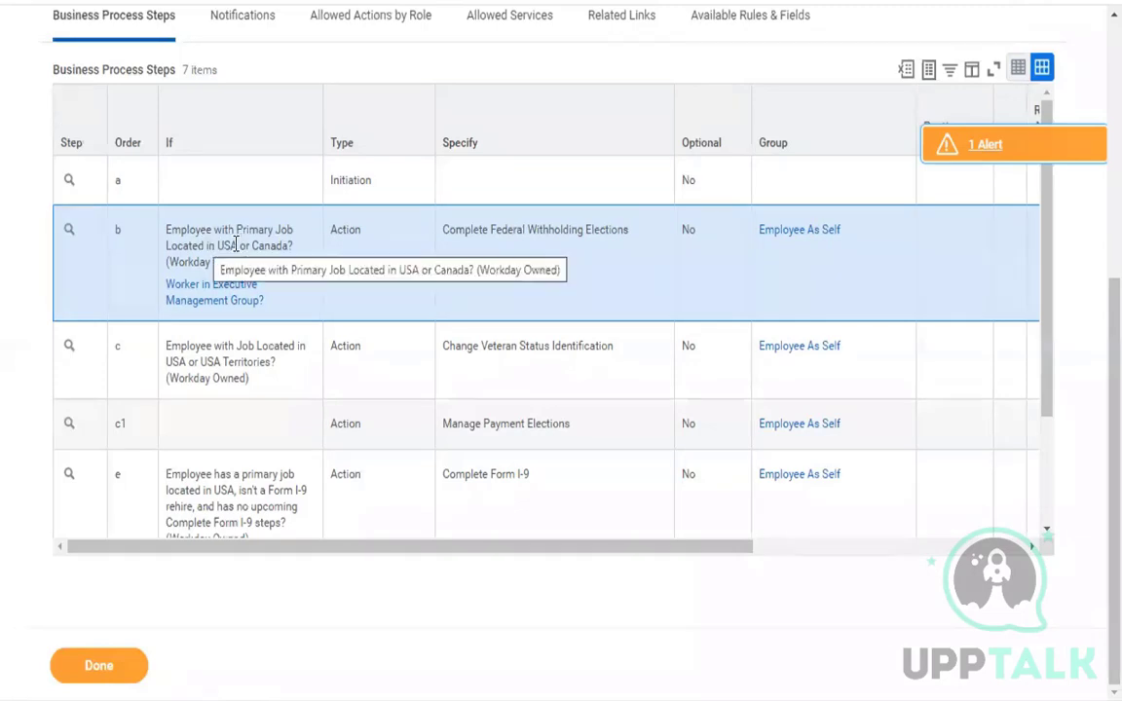
click(114, 347)
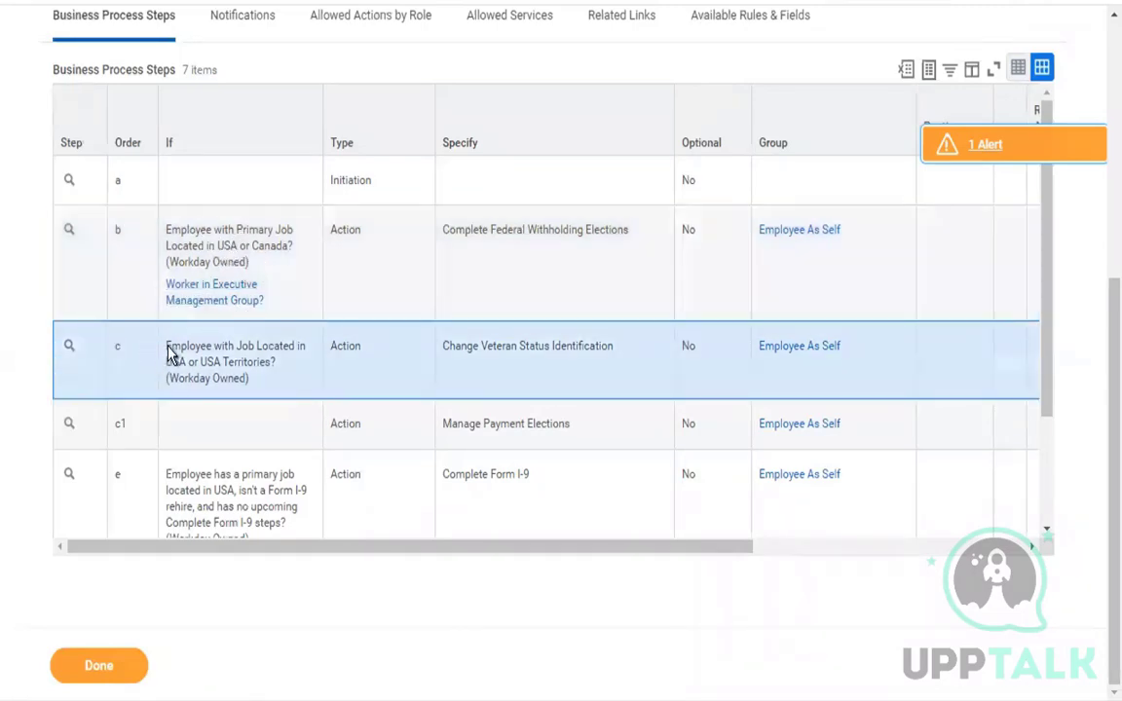
drag(169, 354, 231, 364)
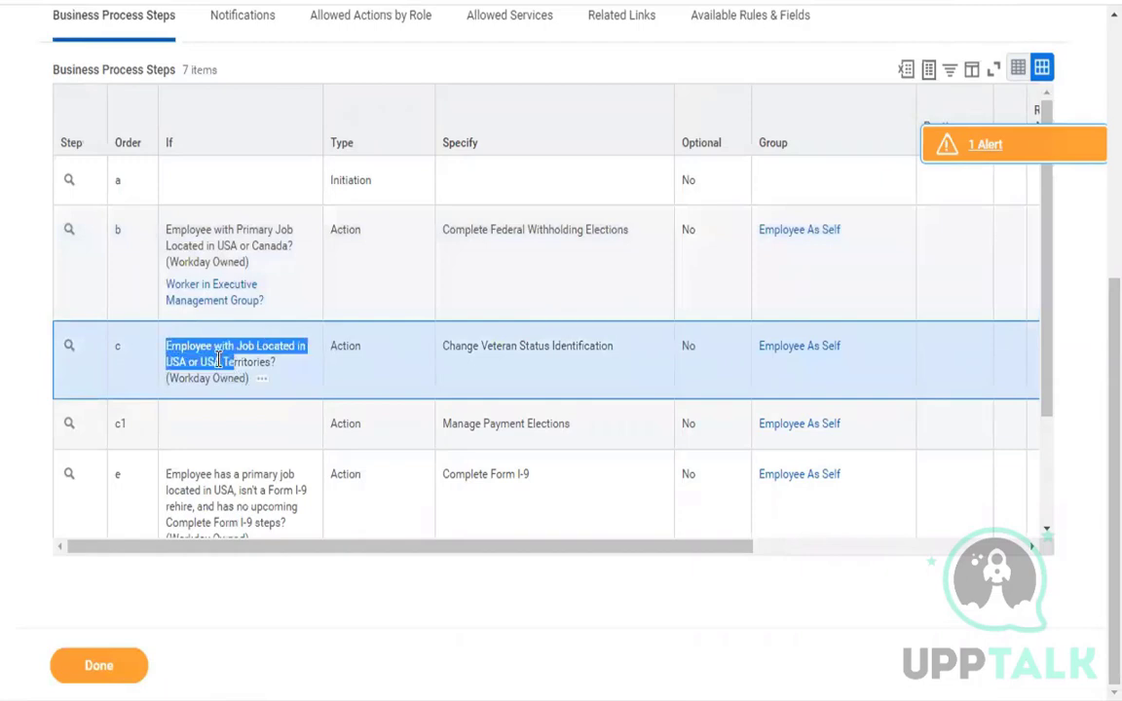
click(218, 359)
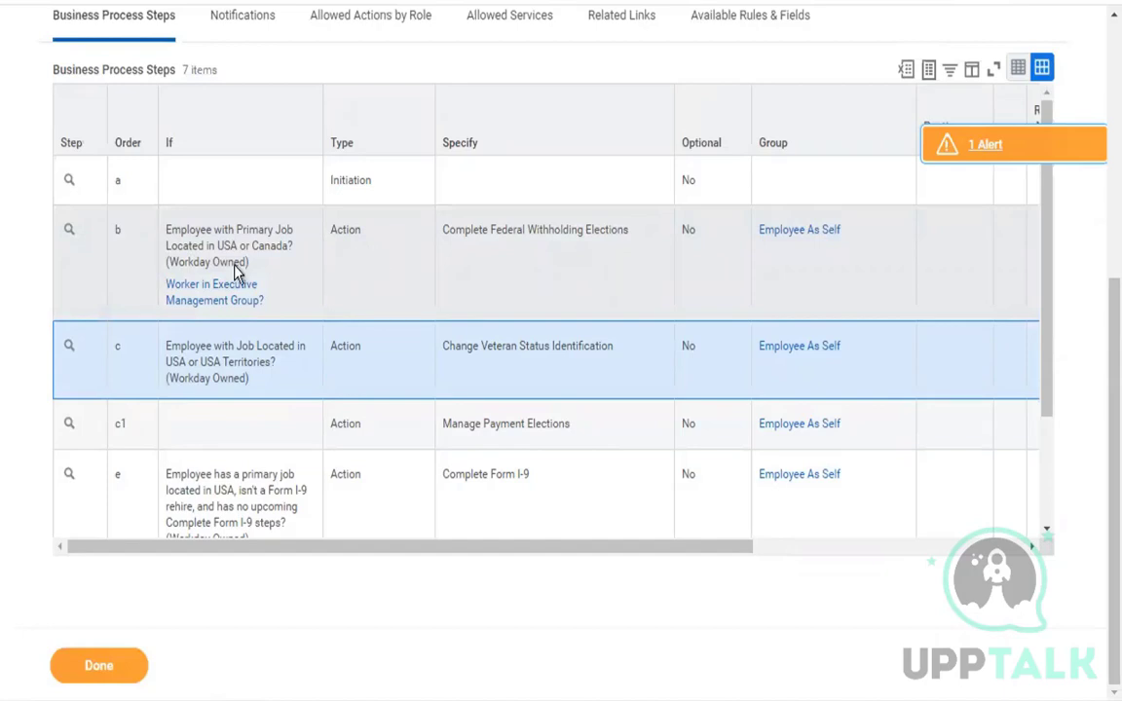
Remove the "Worker in Executive Management Group" entry condition from step b and save the step conditions.
click(176, 245)
mouse_move(250, 338)
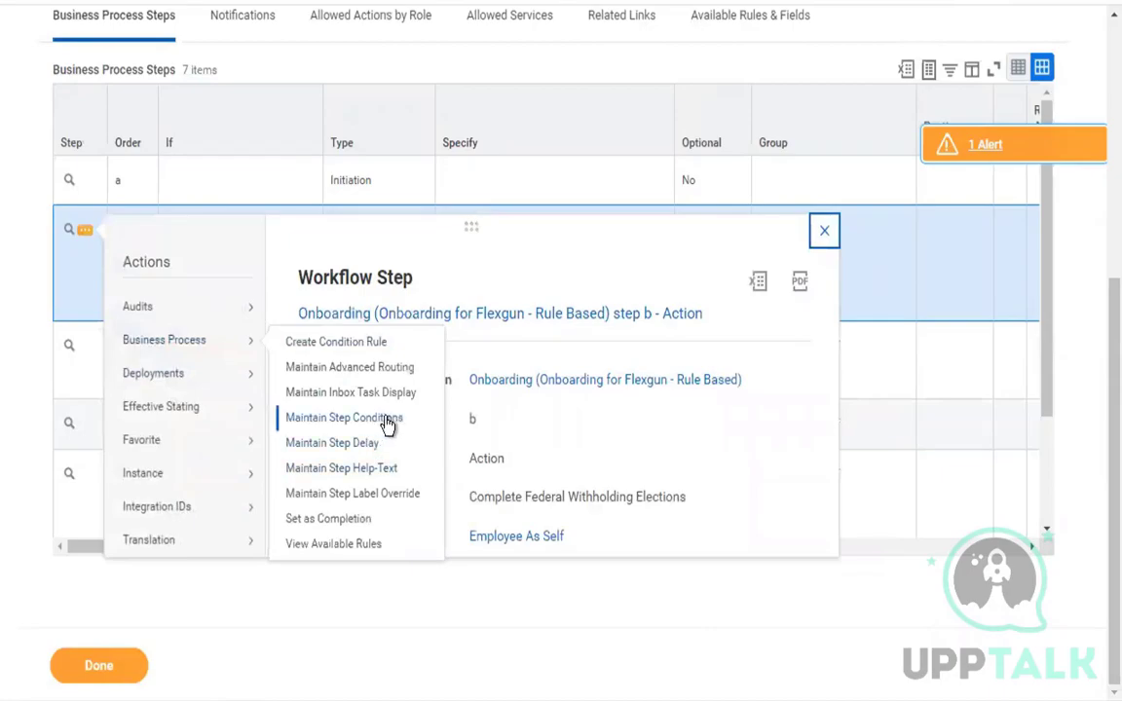
click(387, 421)
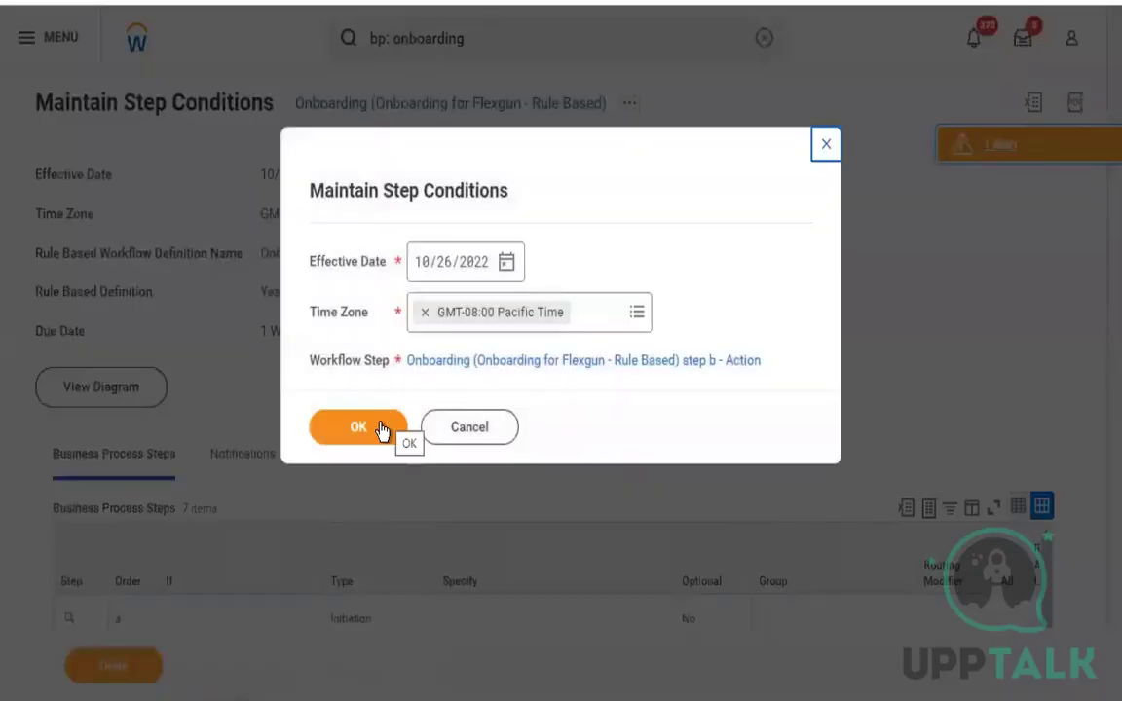
click(372, 436)
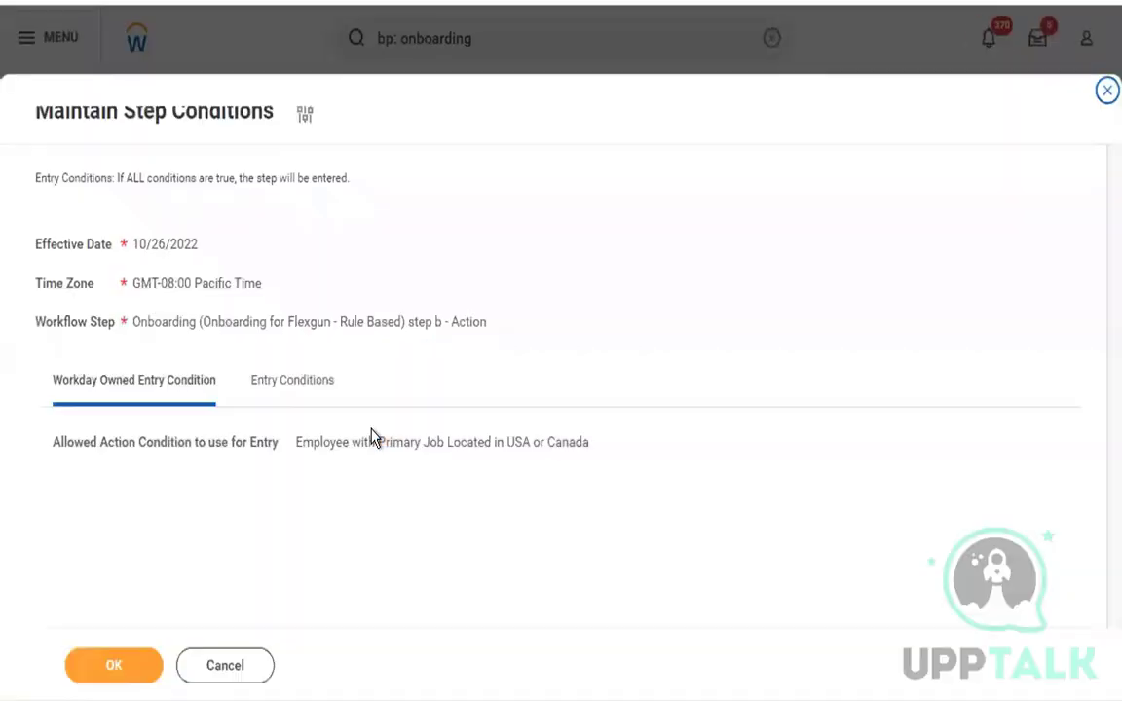
click(310, 390)
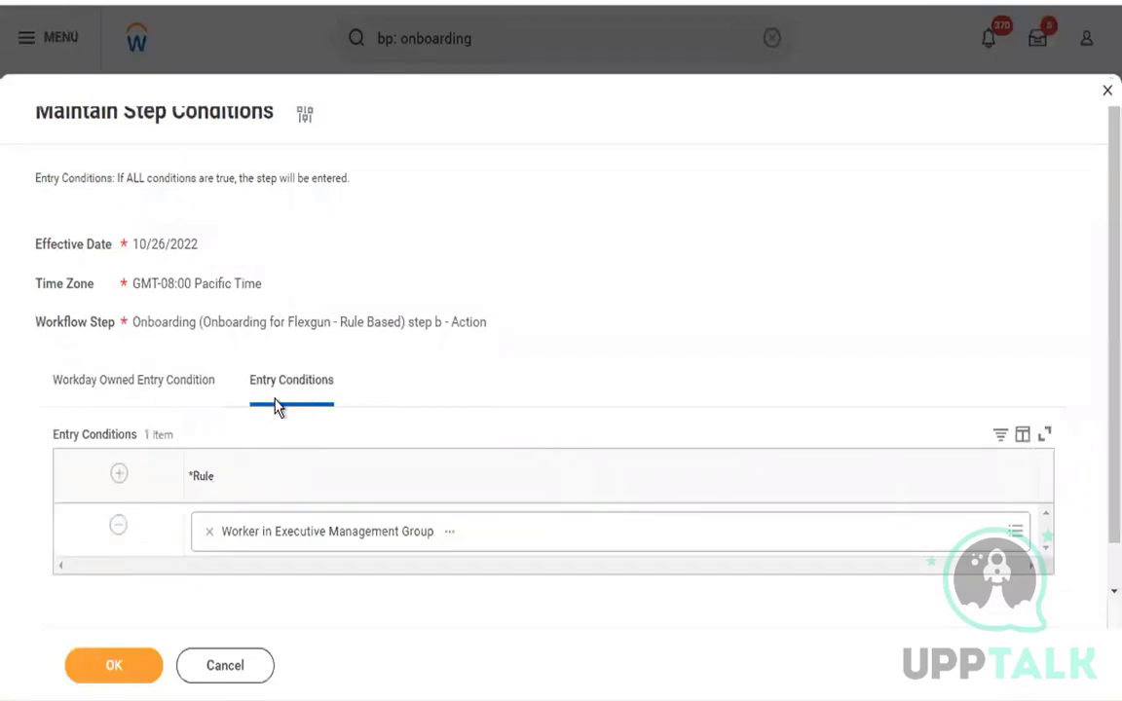
drag(344, 393, 235, 394)
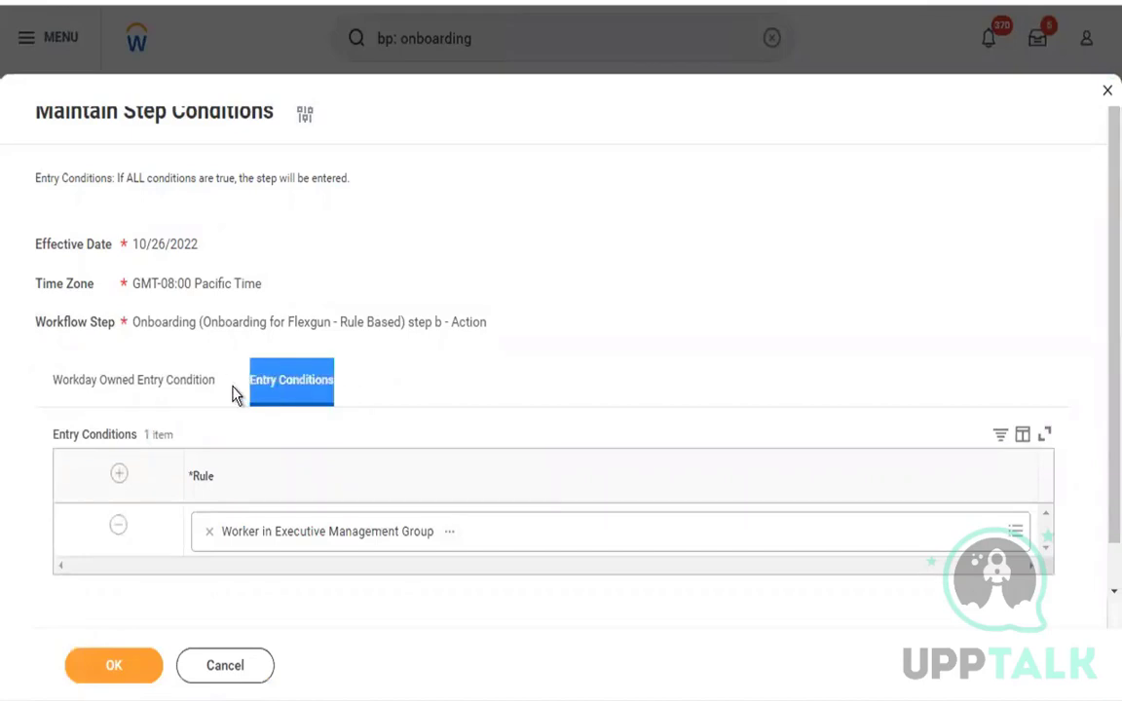
click(492, 355)
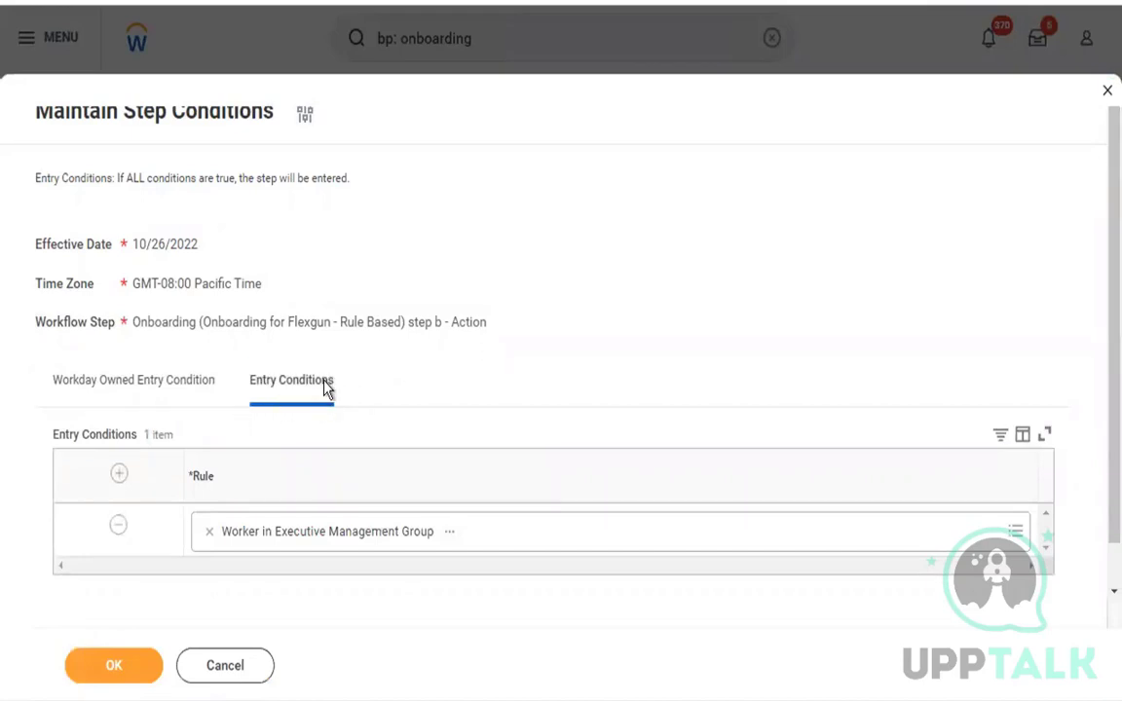
click(121, 530)
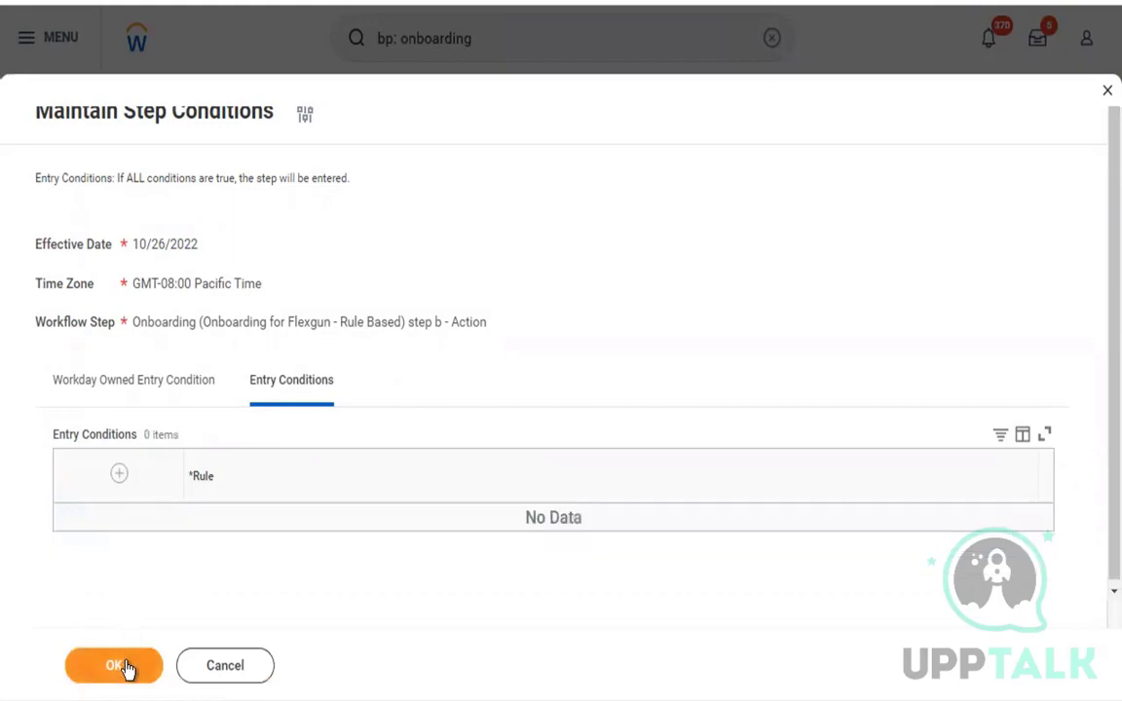
click(114, 665)
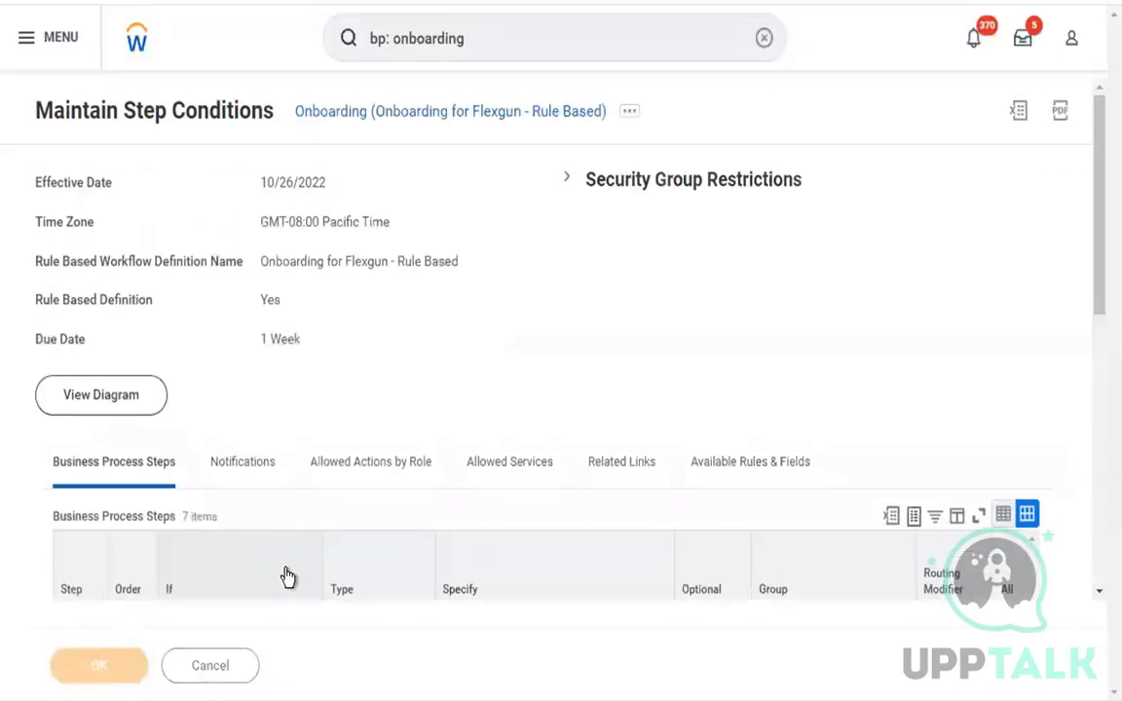
View which business process actions are available for the Initiation step a.
scroll(301, 453, down, 4)
scroll(302, 453, down, 1)
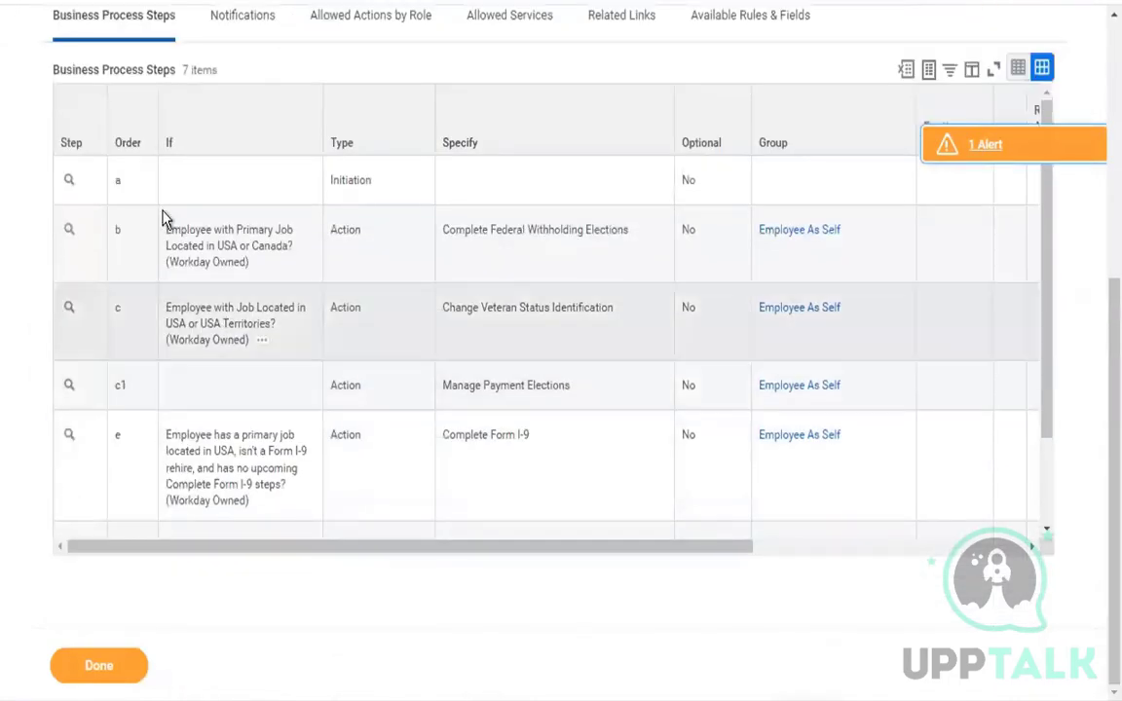
click(84, 182)
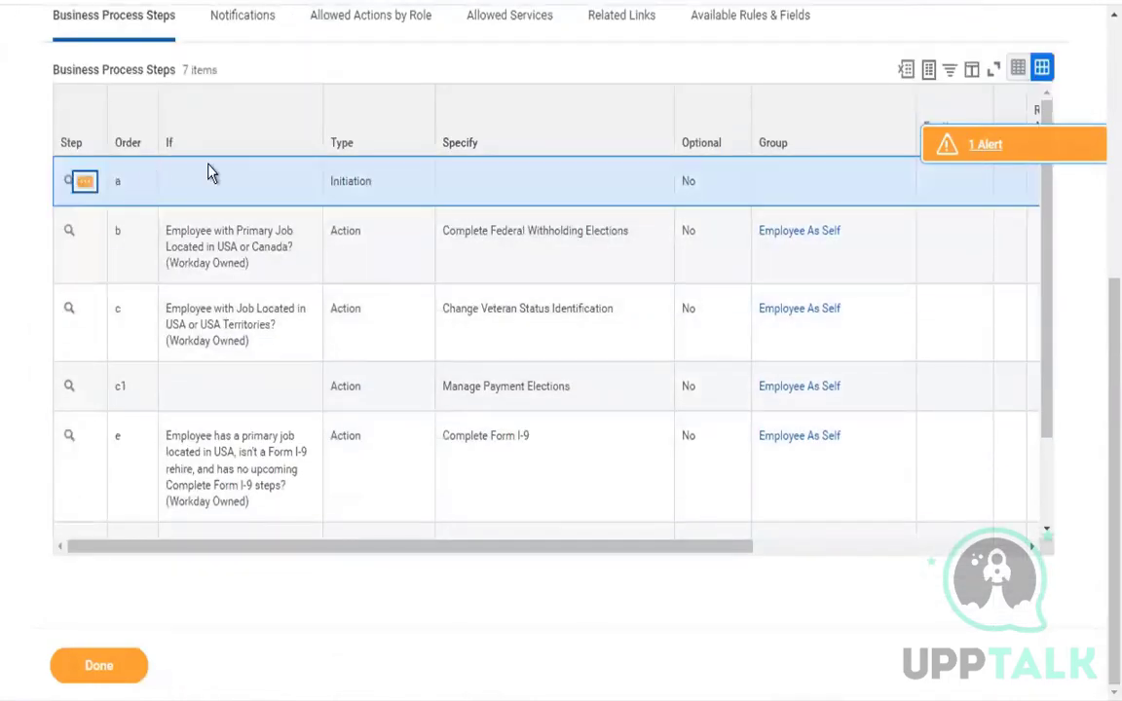
mouse_move(240, 306)
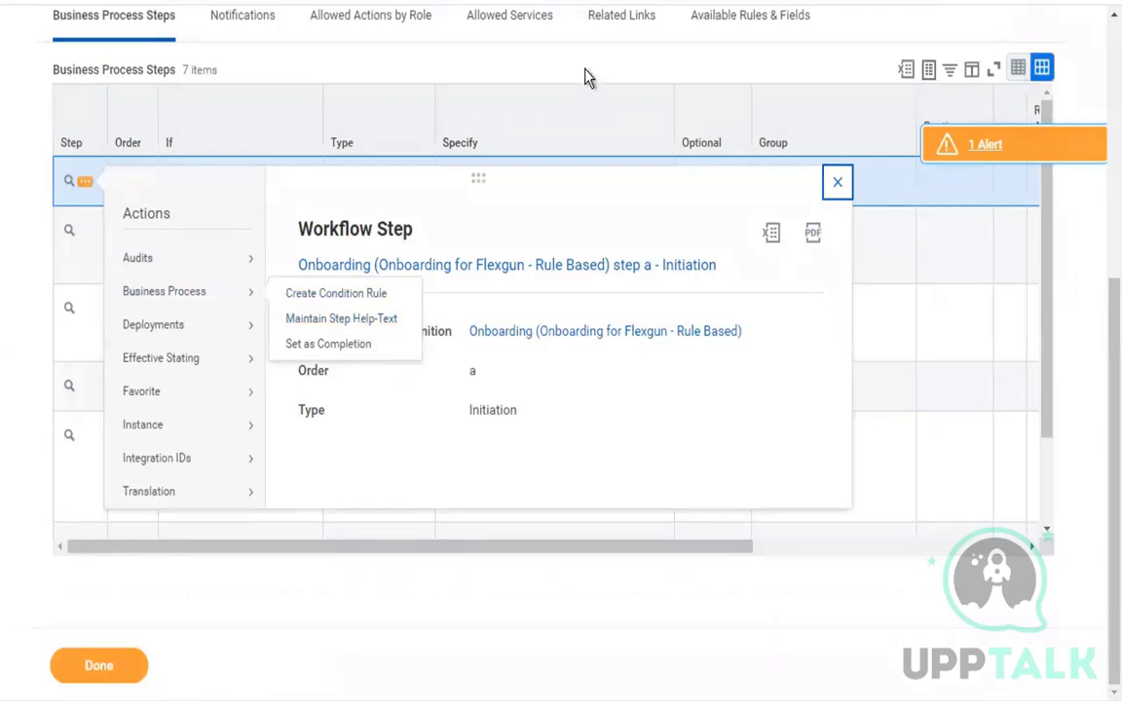
View which business process actions are available for the whole Onboarding for Flexgun - Rule Based definition.
scroll(585, 78, up, 5)
click(629, 103)
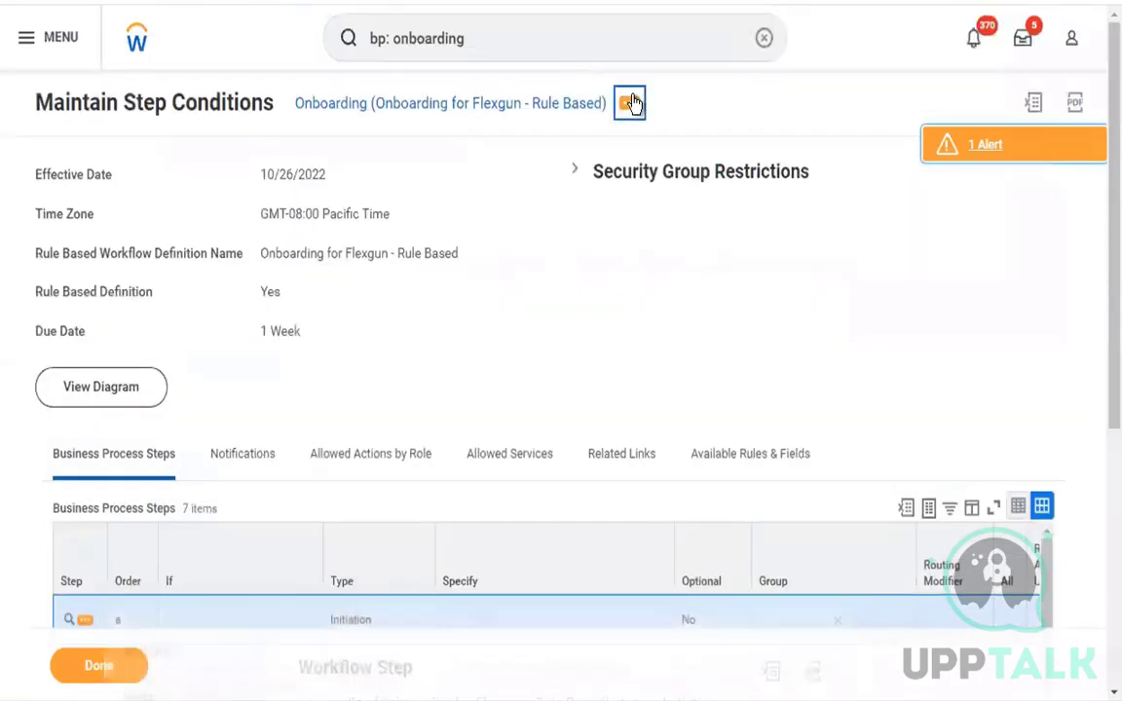
click(630, 103)
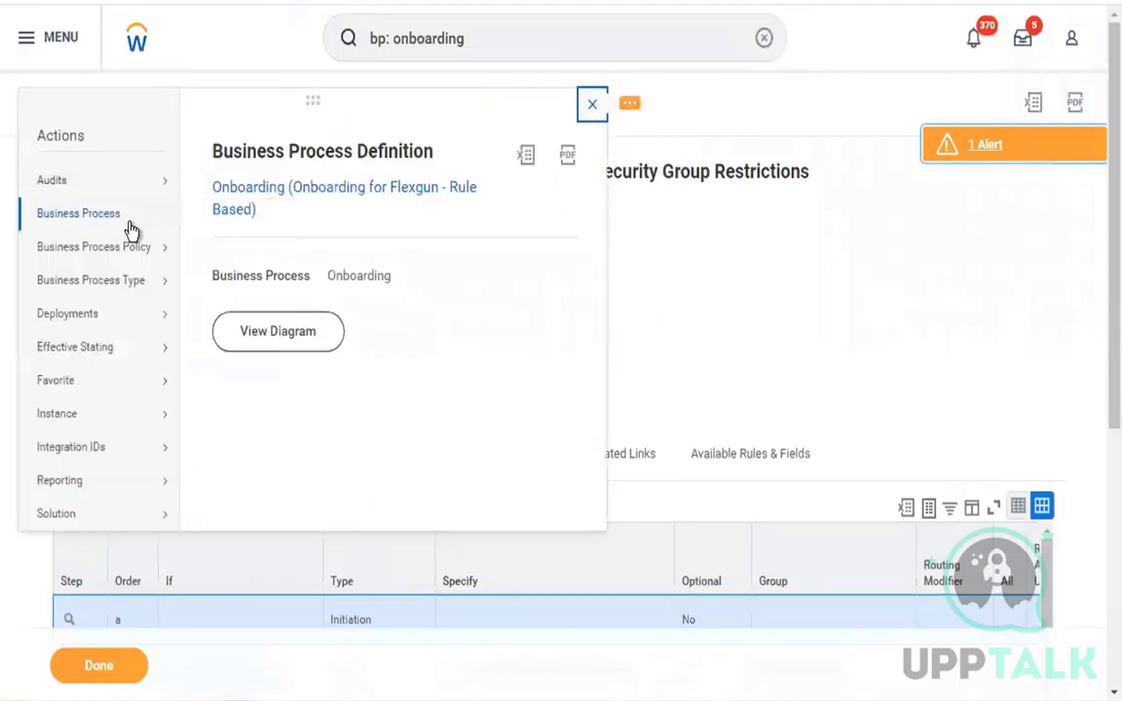
mouse_move(132, 230)
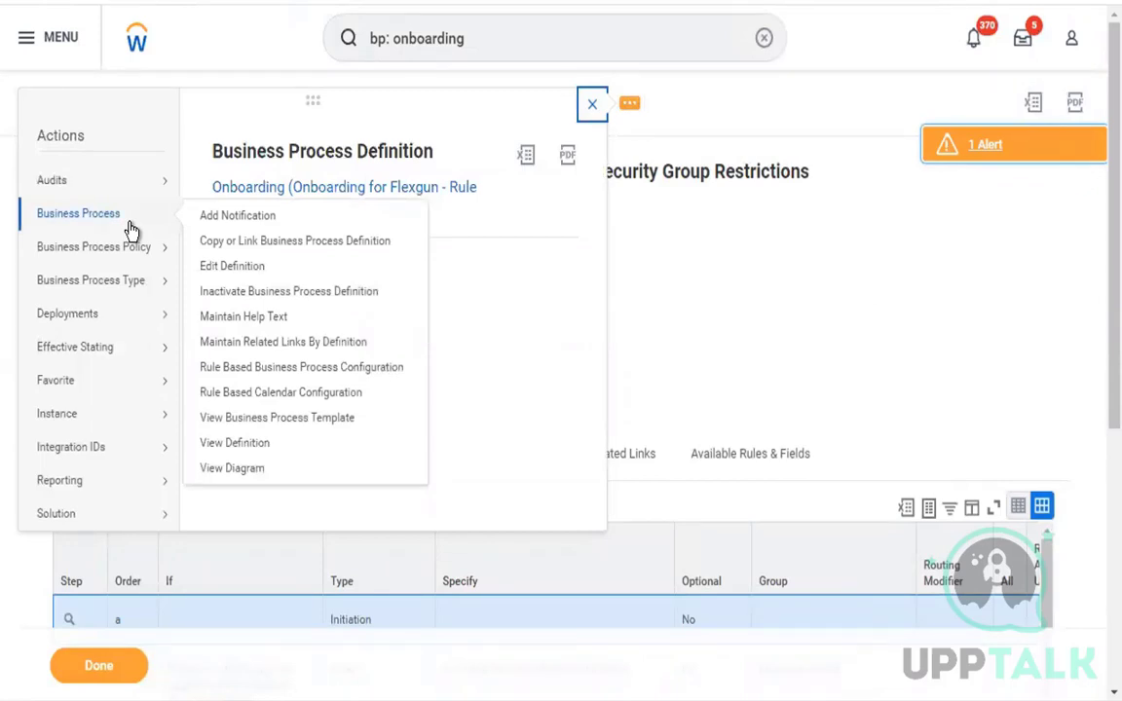
click(591, 109)
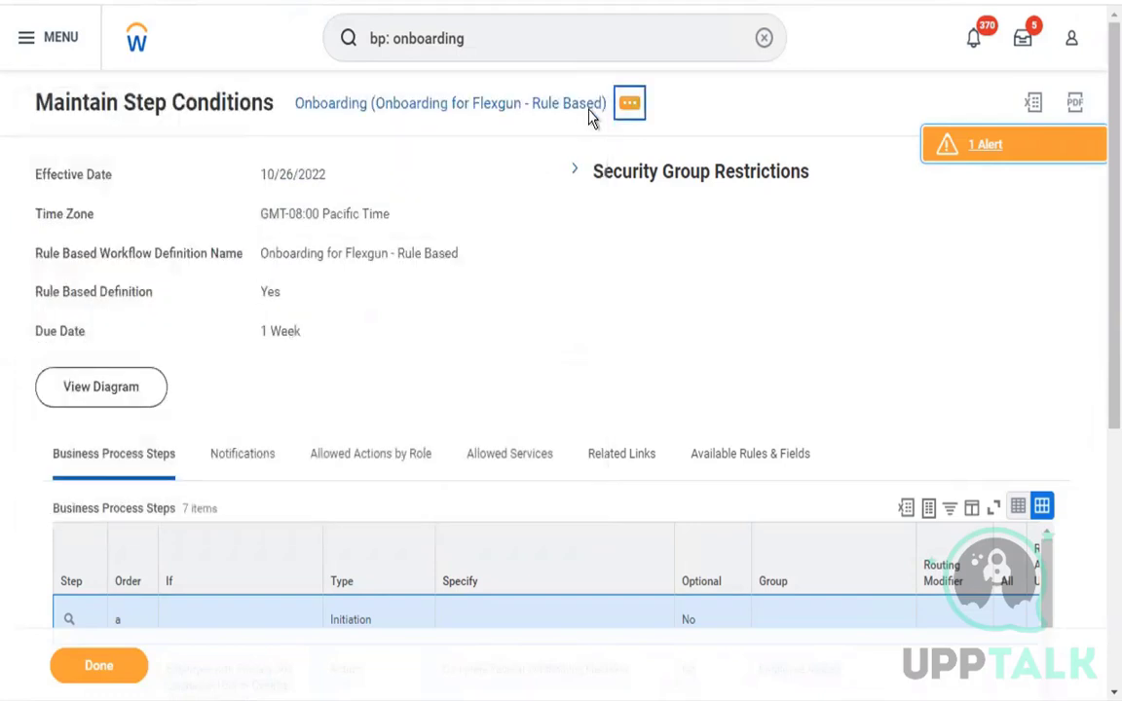
Search for "bp: hire" and open the "Hire for testing Hire" business process definition.
double_click(446, 44)
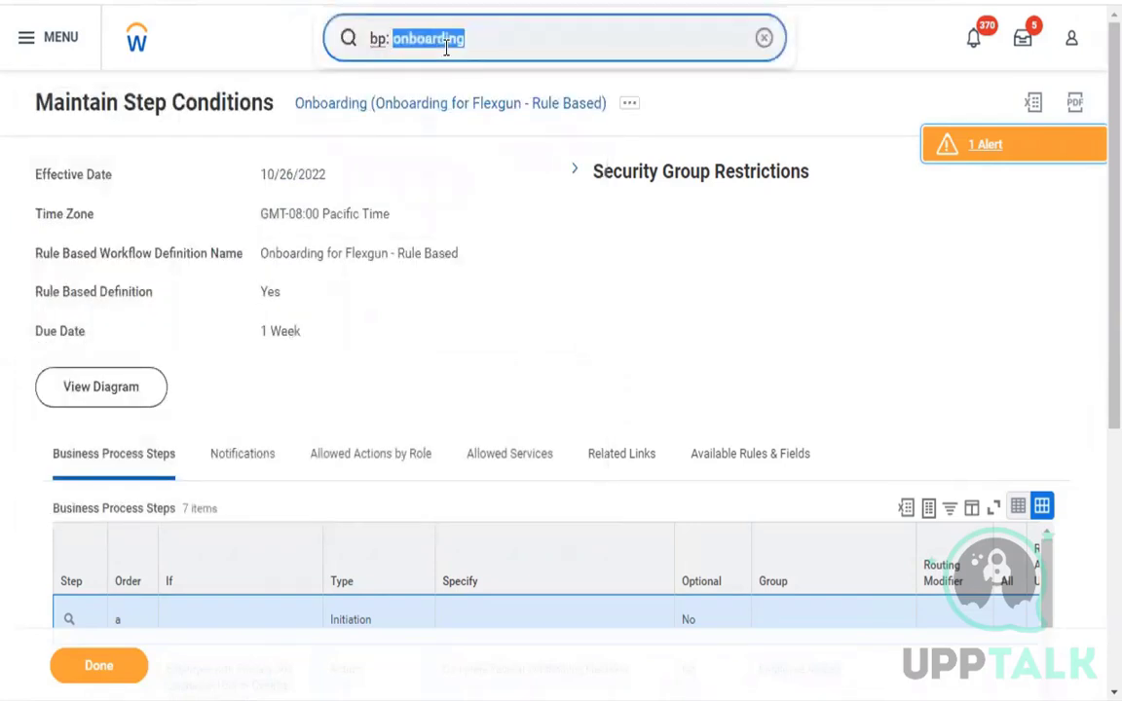
text(hire)
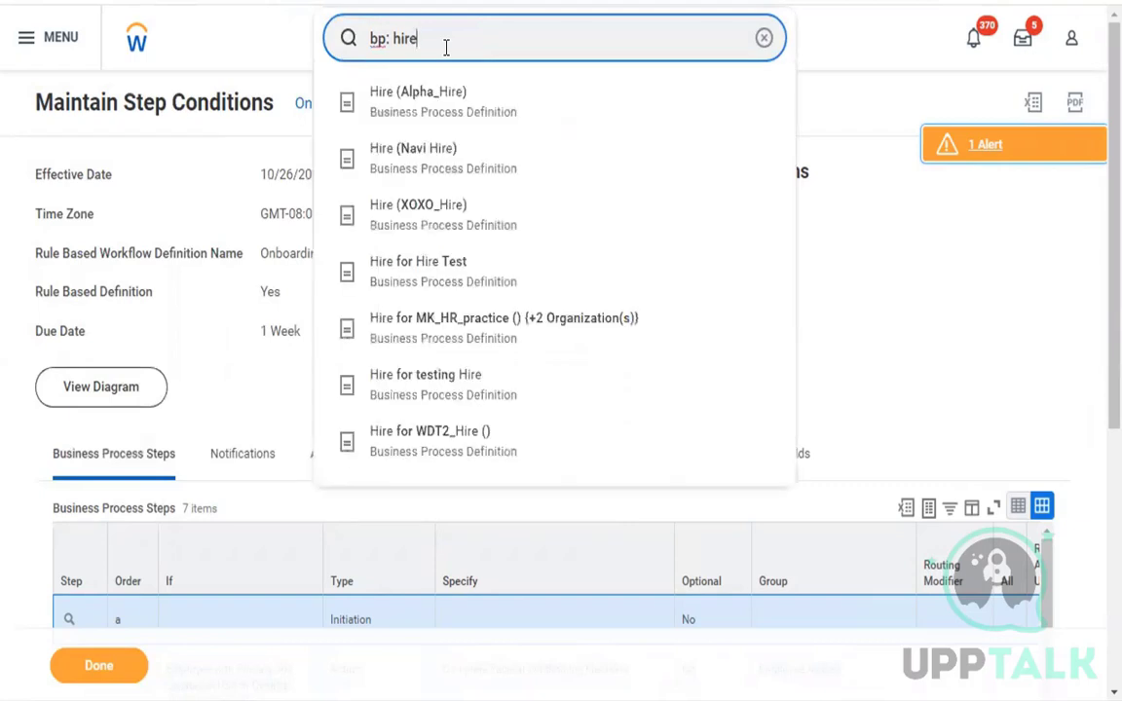
key(Down)
key(Down)
key(Down)
key(Down)
key(Down)
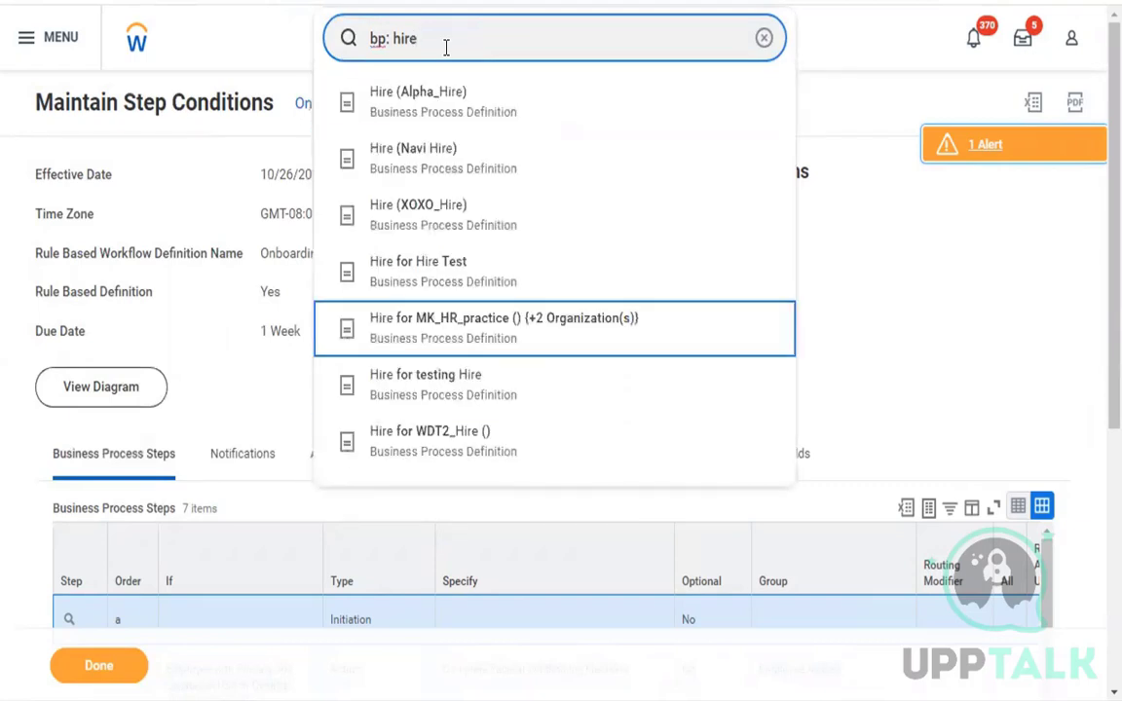
key(Down)
key(Escape)
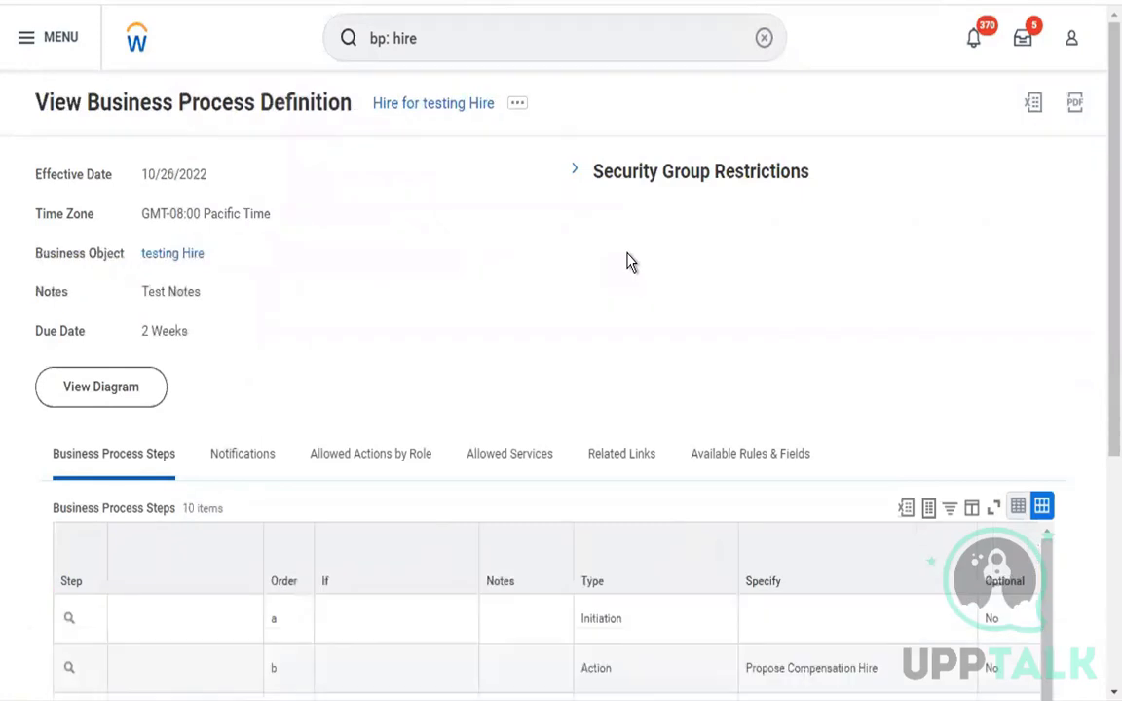
Open the step conditions of Initiation step a in the Hire definition, effective 10/26/2022 in GMT-08:00 Pacific Time.
scroll(458, 325, down, 2)
scroll(458, 325, down, 1)
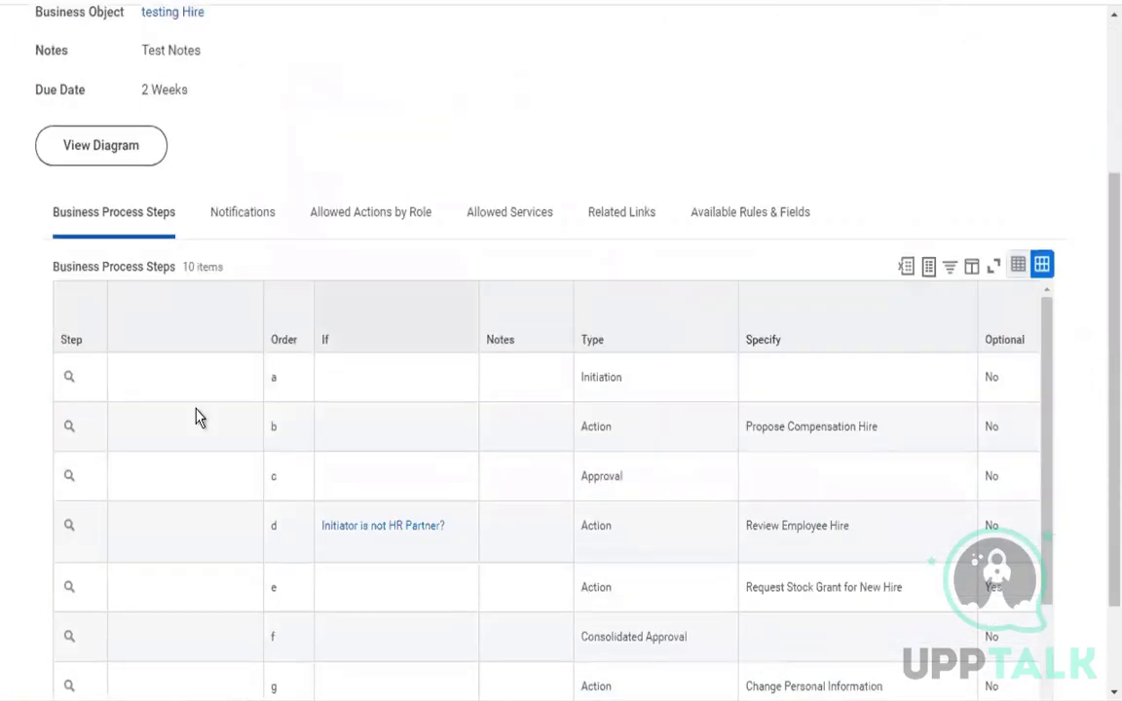
click(175, 380)
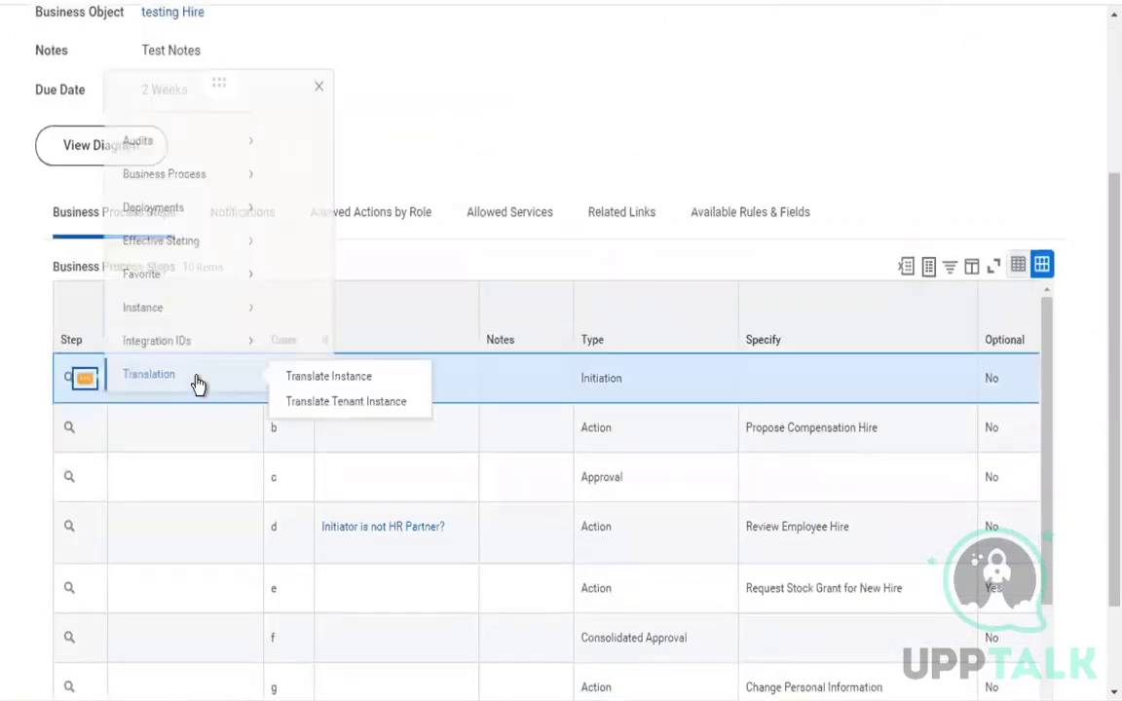
mouse_move(231, 183)
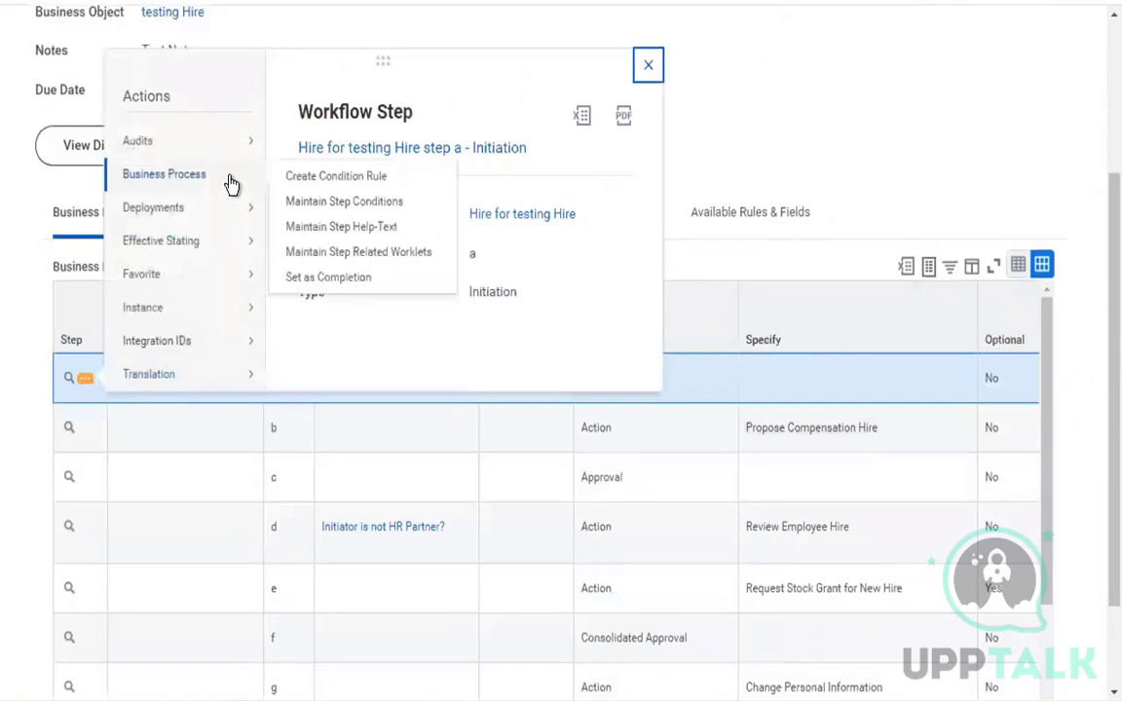
click(370, 202)
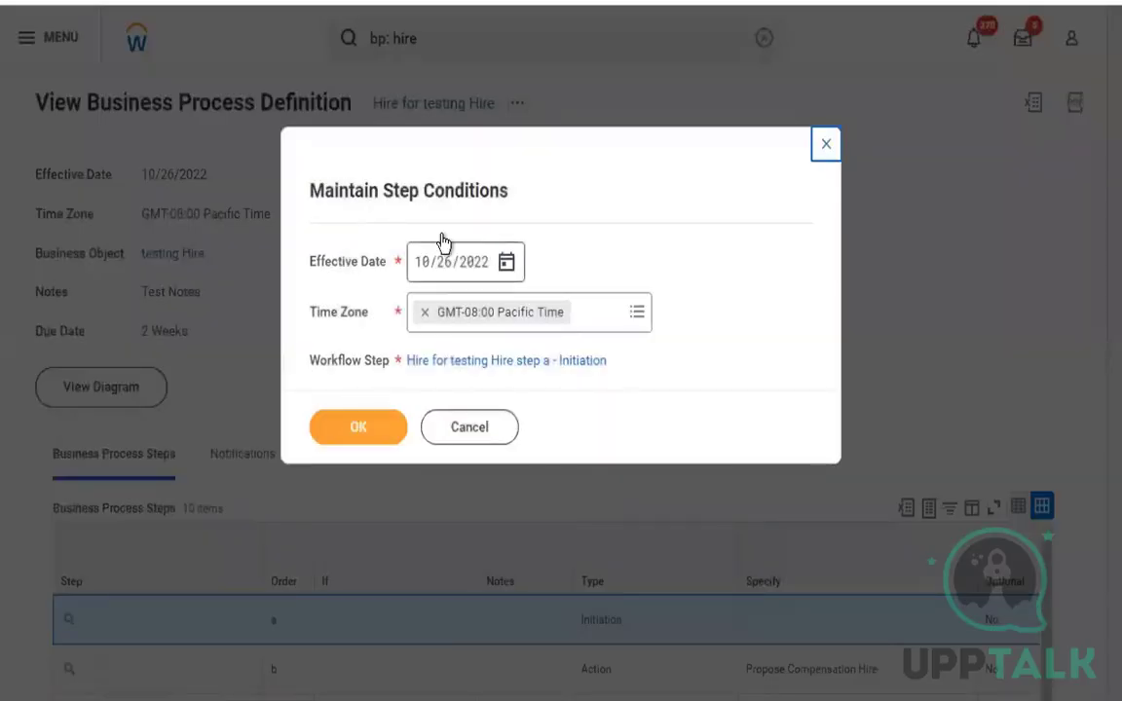
click(375, 431)
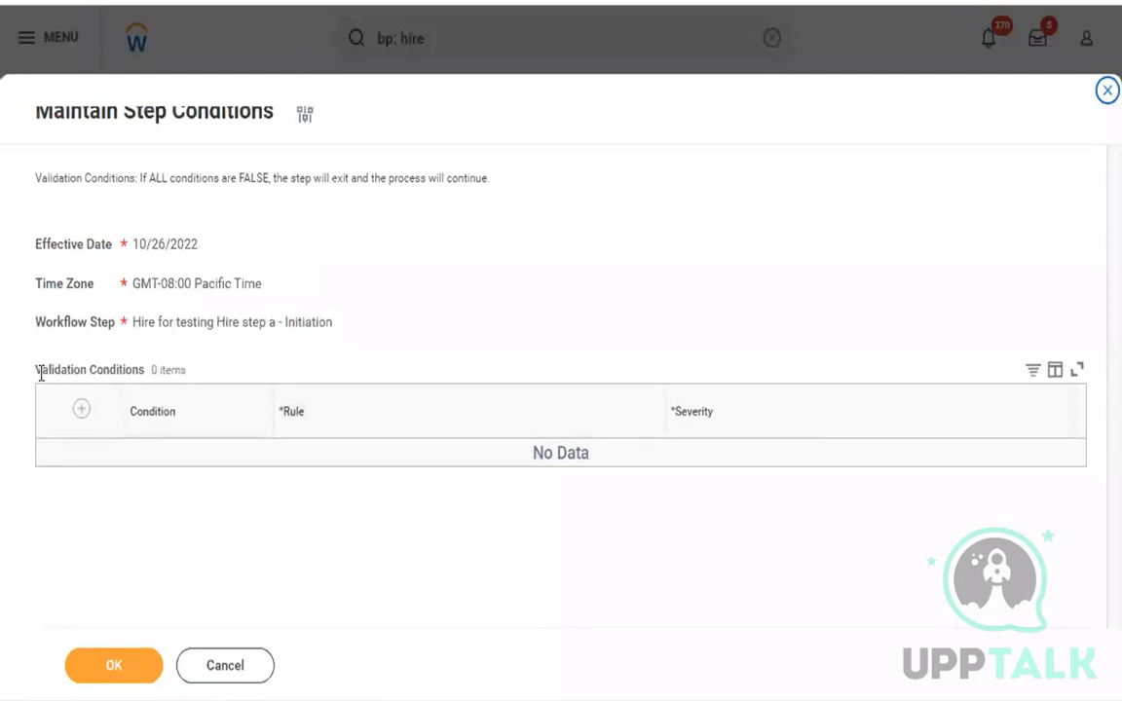
drag(35, 371, 142, 374)
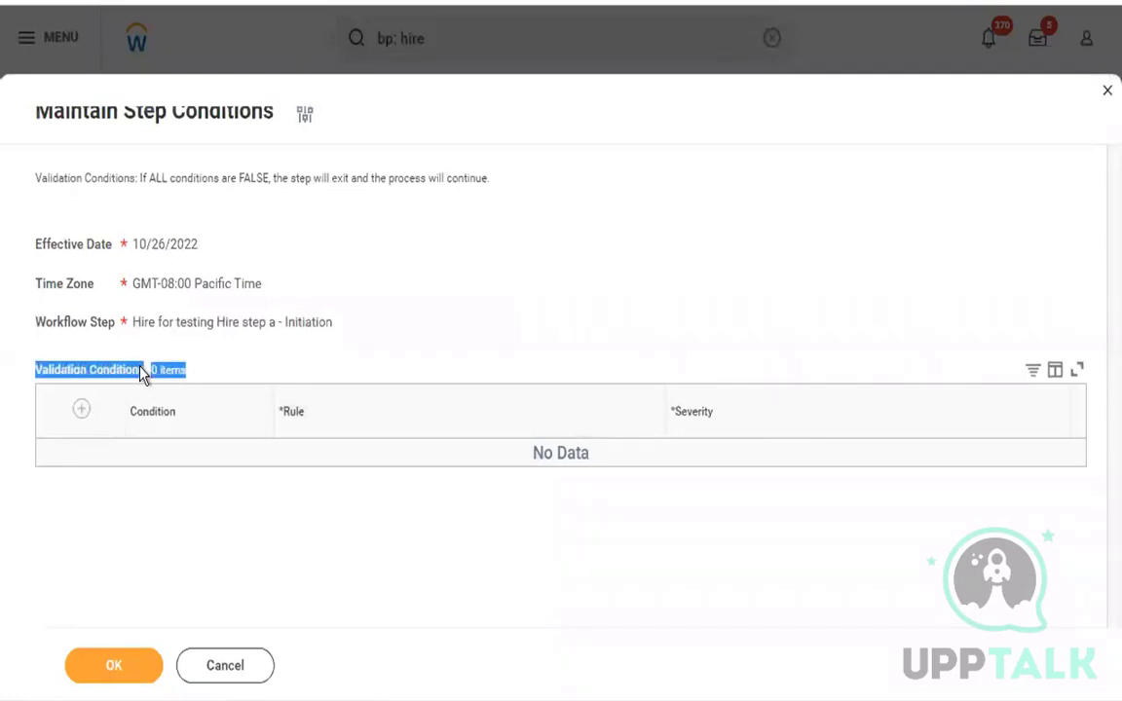
click(285, 370)
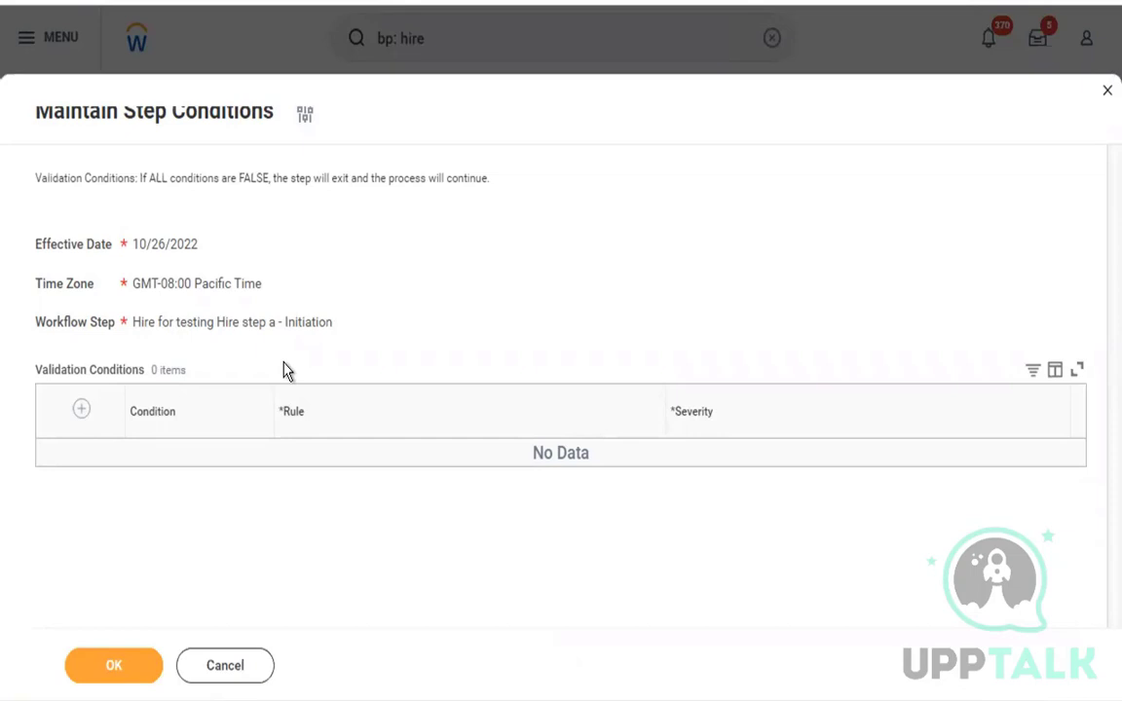
Duplicate the browser tab and close the step conditions in the copy to return to the Hire definition.
right_click(320, 1)
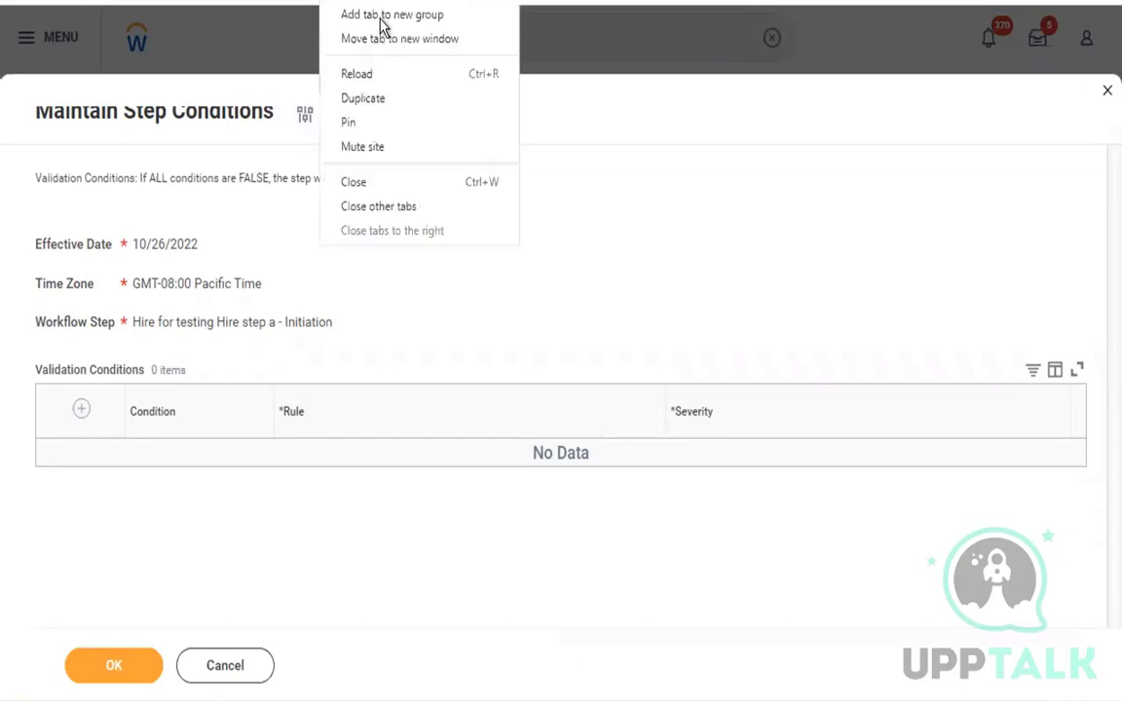
click(385, 102)
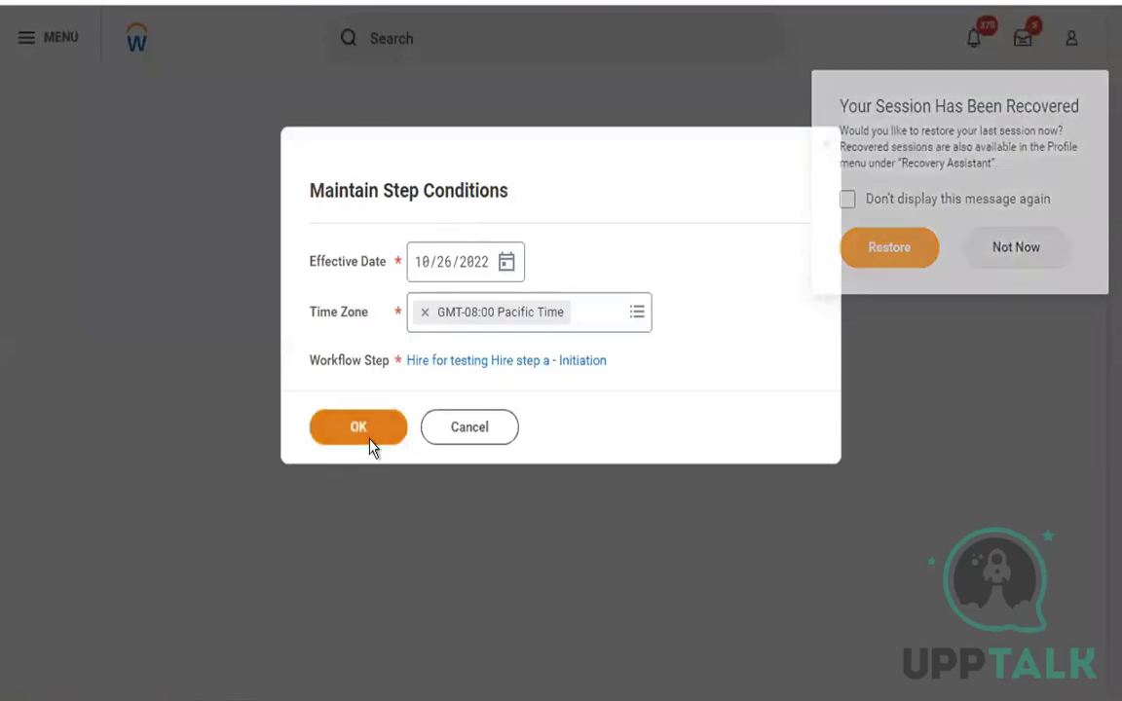
click(358, 429)
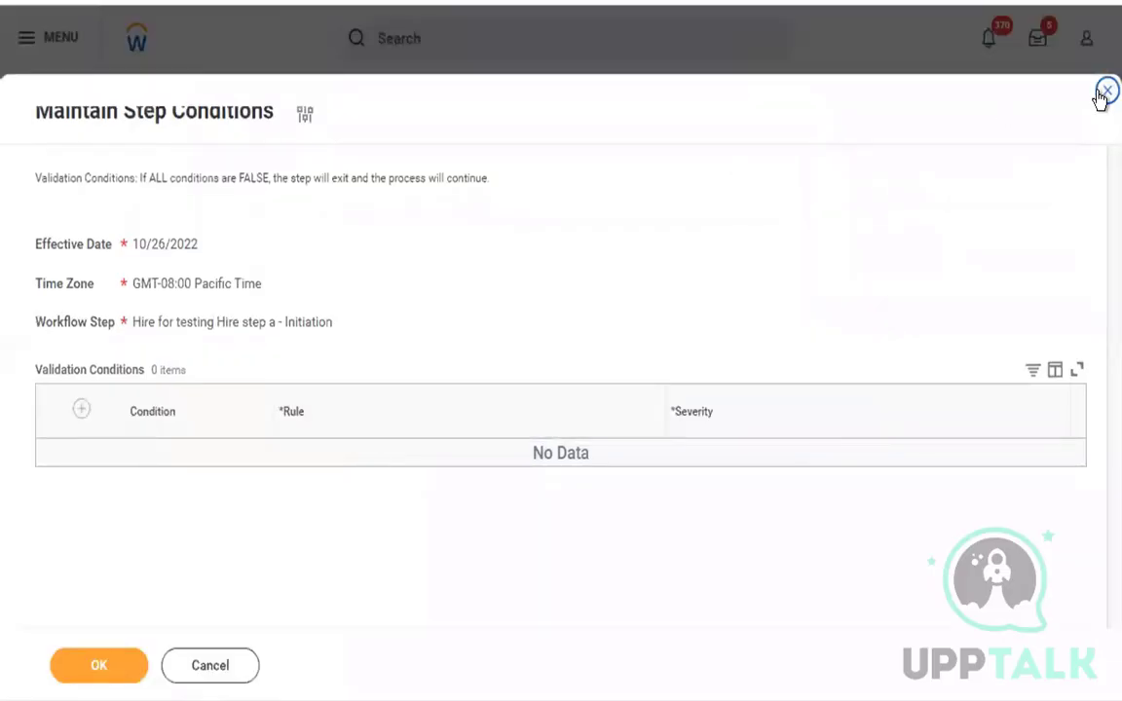
click(1102, 93)
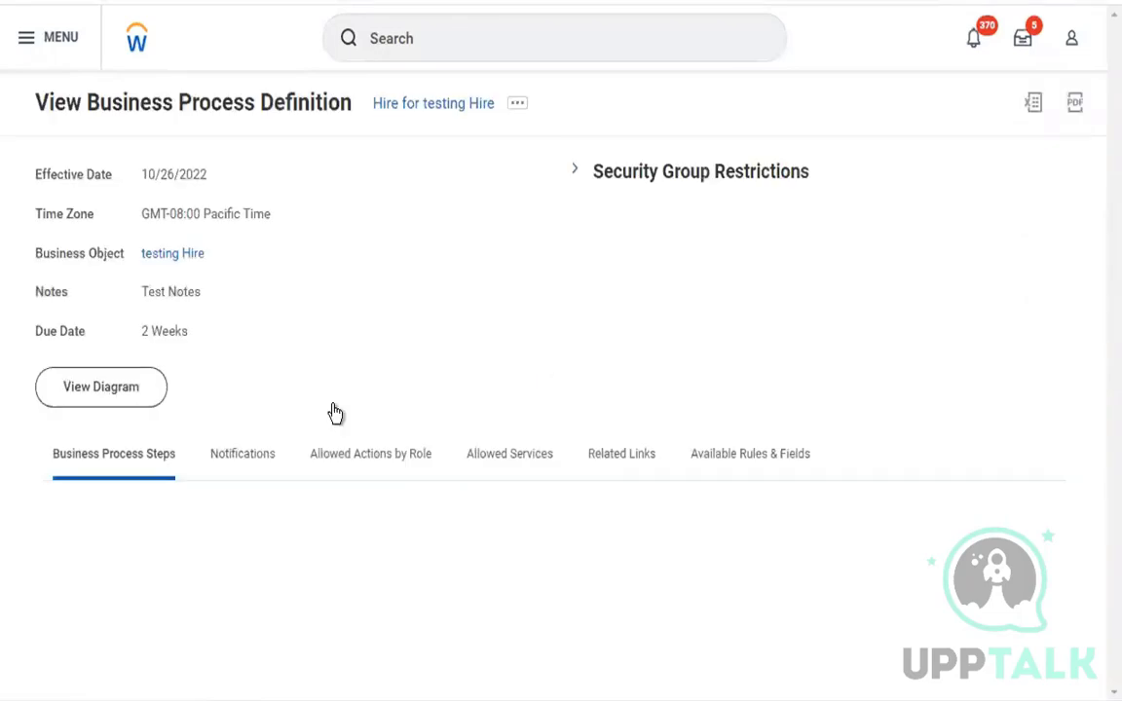
Open the step conditions of step d, Review Employee Hire, effective 10/26/2022 in GMT-08:00 Pacific Time.
scroll(333, 413, down, 4)
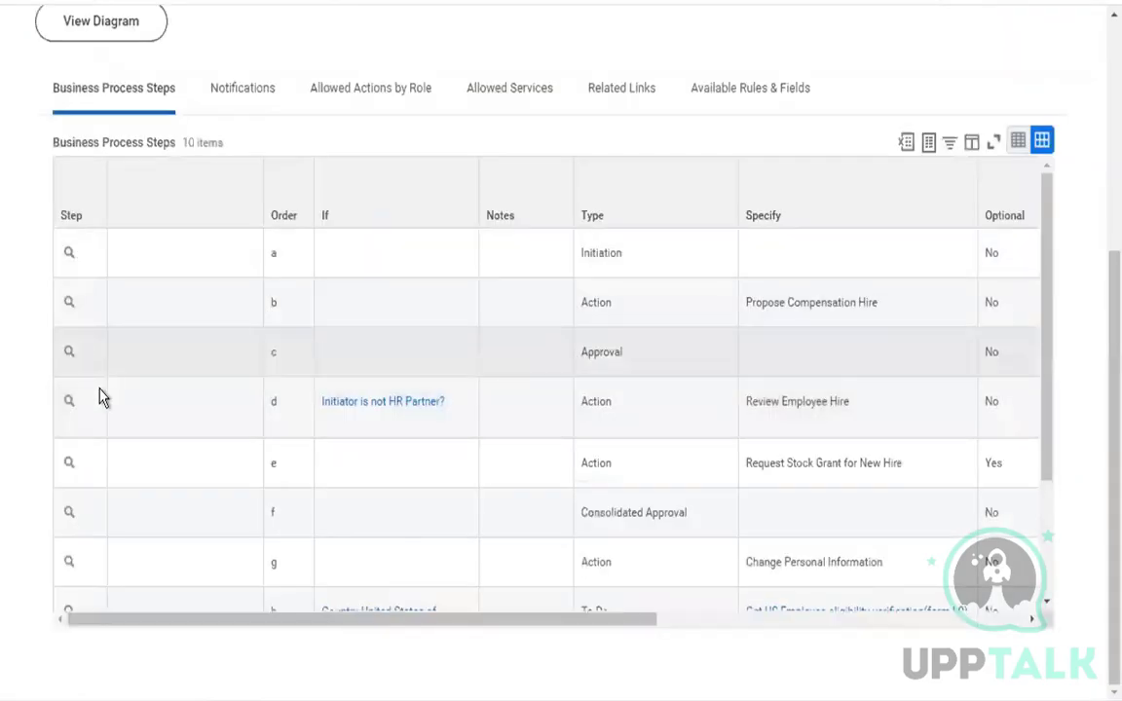
click(86, 403)
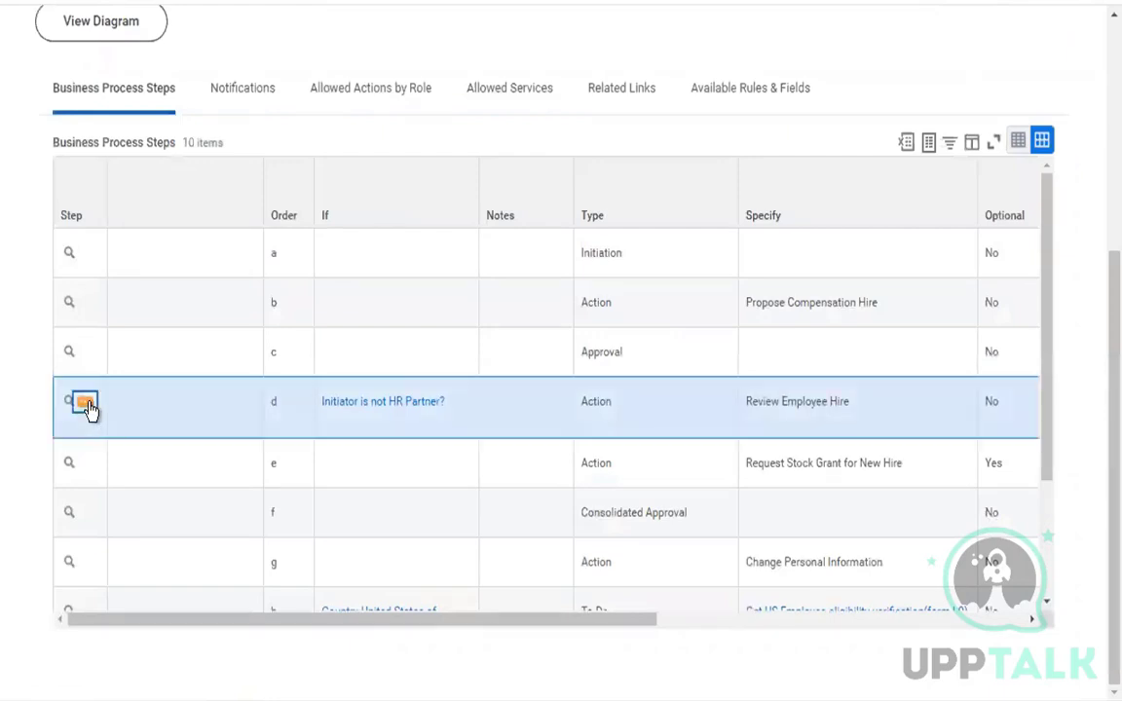
mouse_move(245, 197)
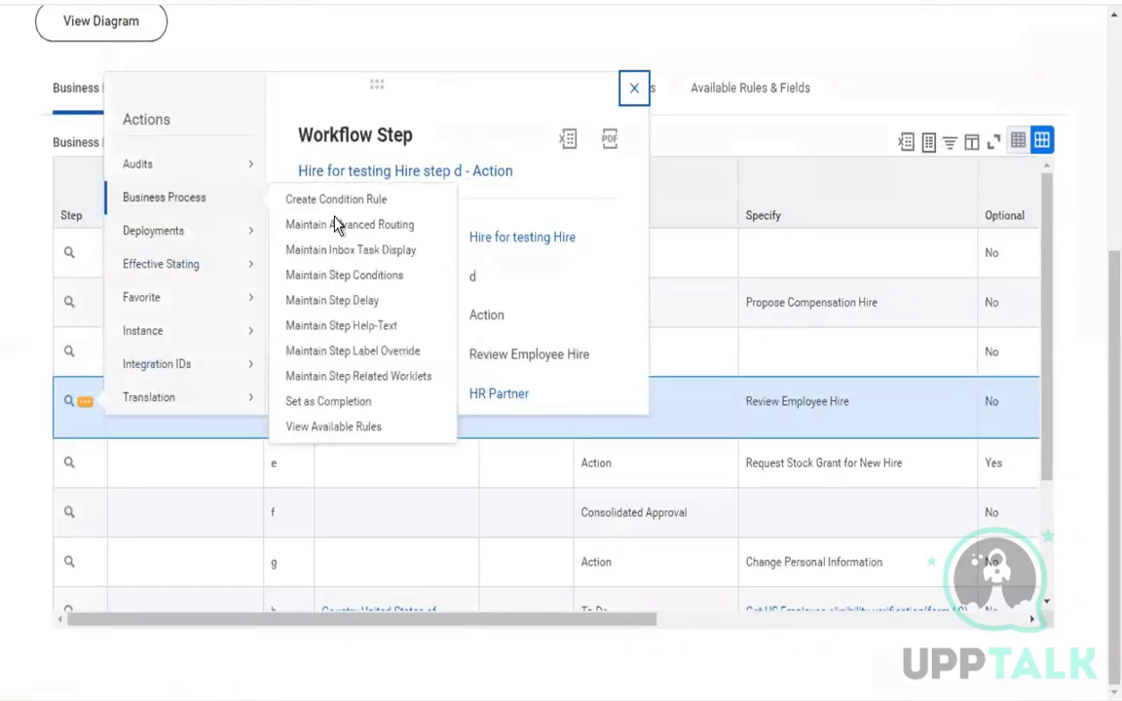
click(378, 277)
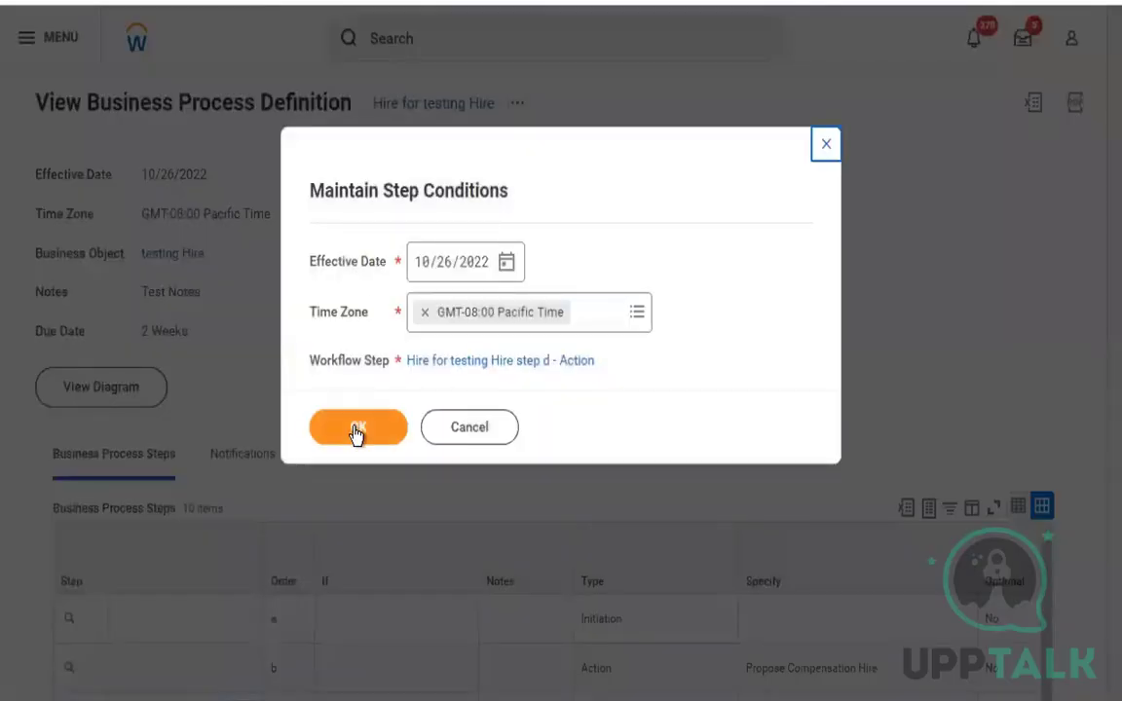
click(356, 434)
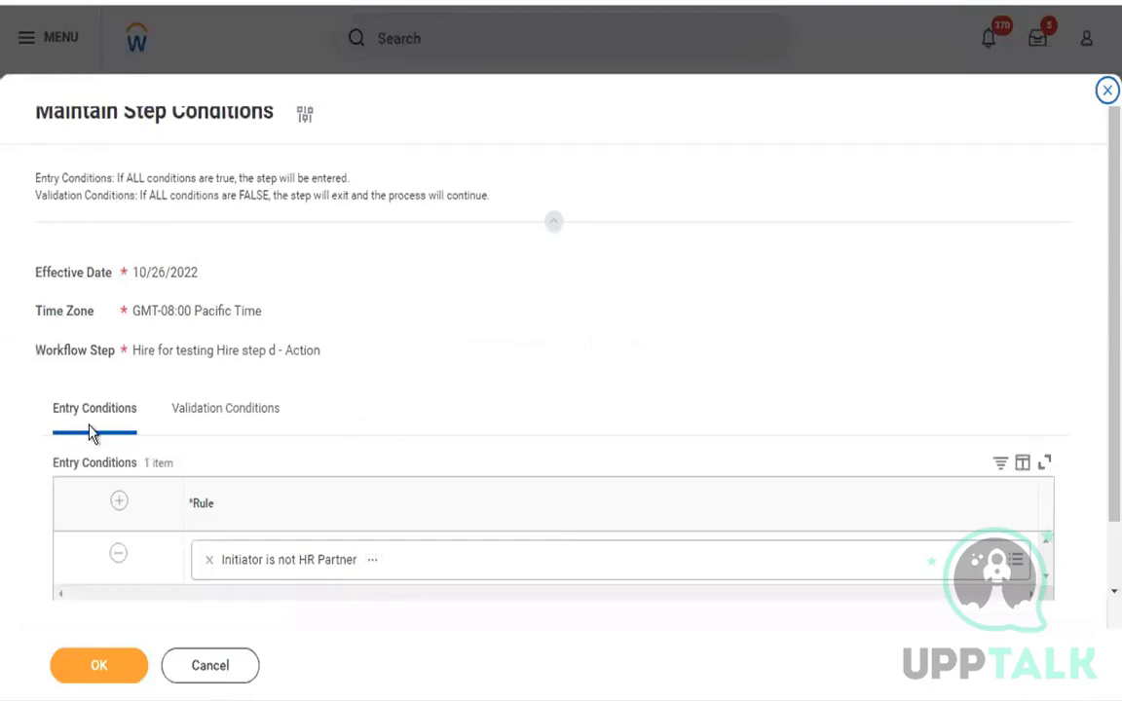
Examine step d's entry conditions and the help text explaining how entry and validation conditions are evaluated.
click(121, 419)
drag(57, 410, 120, 415)
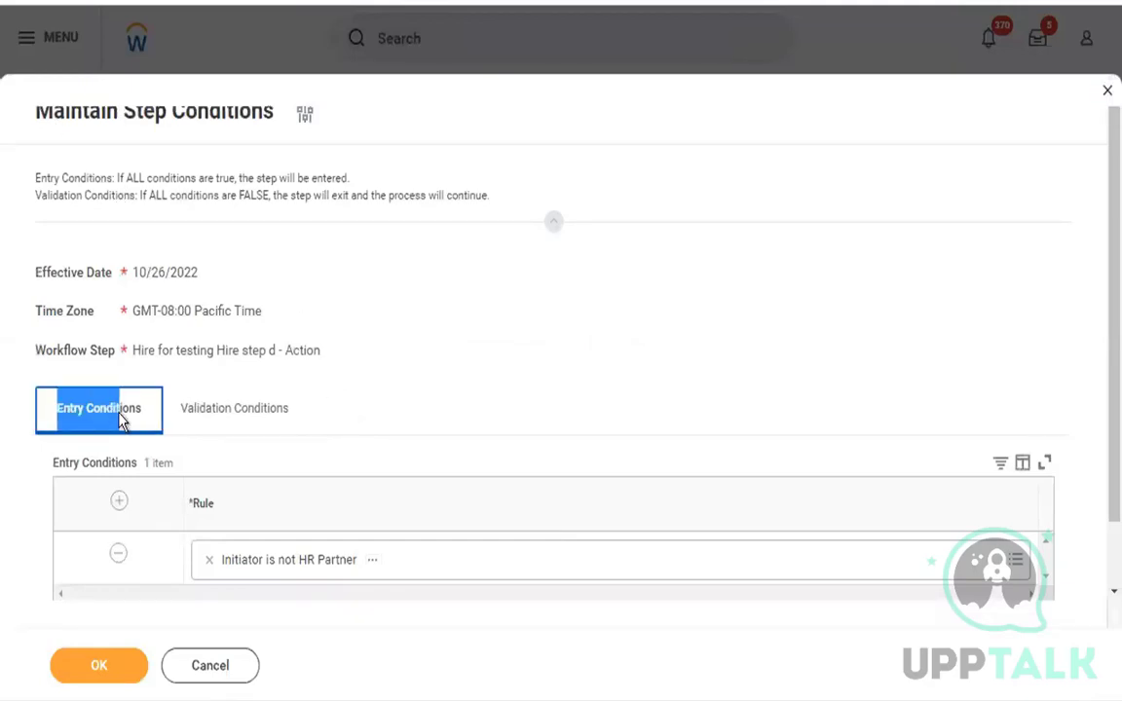
click(347, 276)
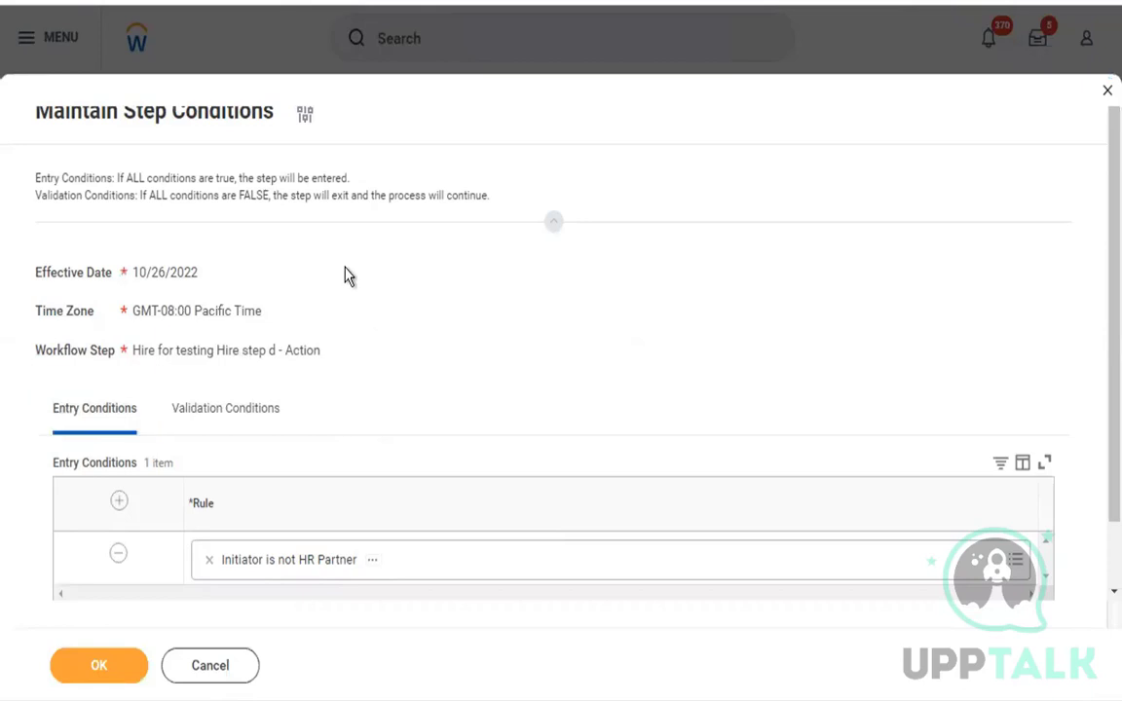
drag(36, 178, 357, 185)
click(135, 179)
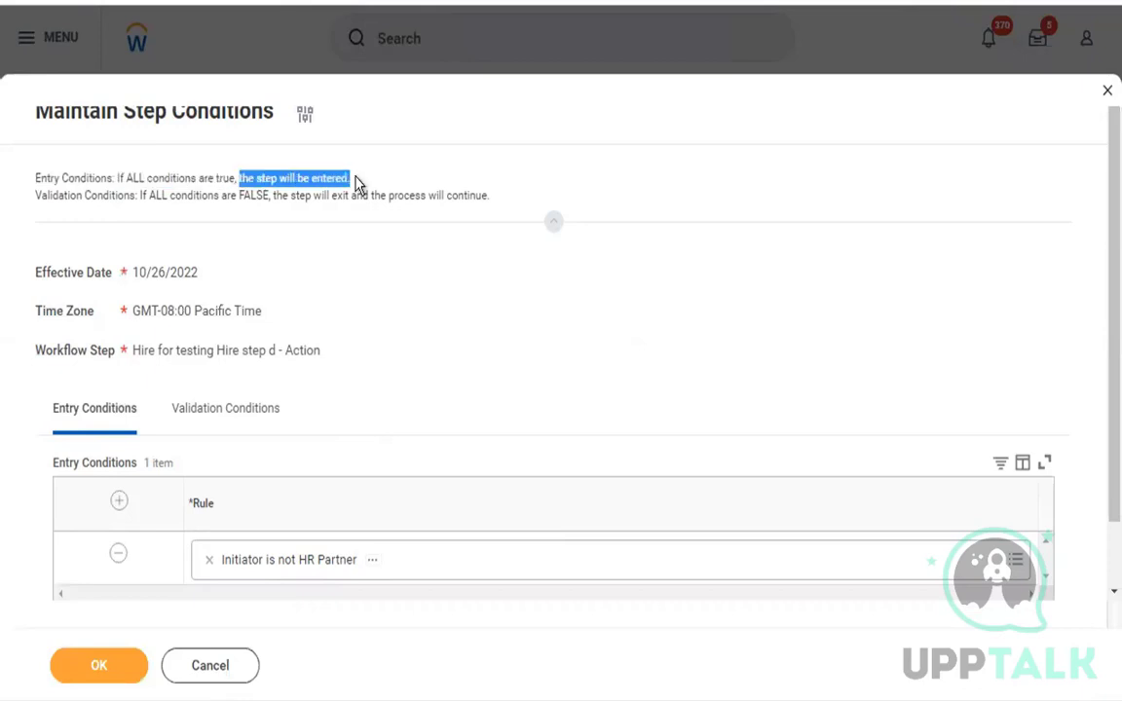
click(356, 185)
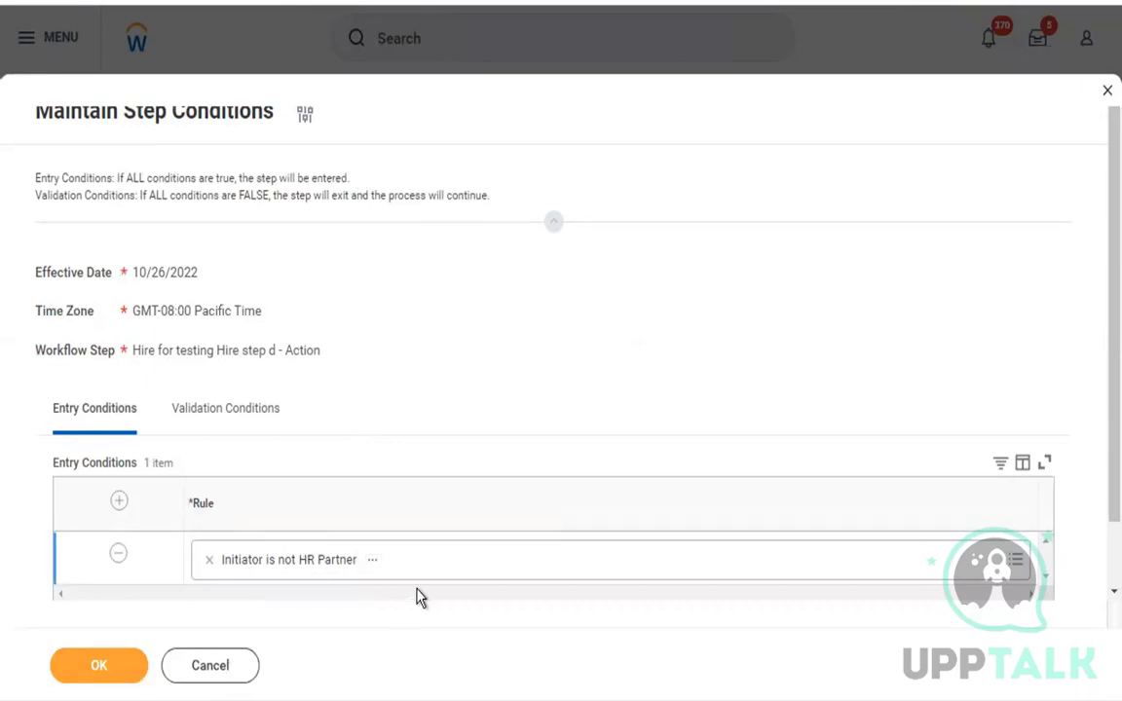
drag(242, 179, 370, 181)
click(380, 180)
drag(37, 197, 496, 210)
click(135, 195)
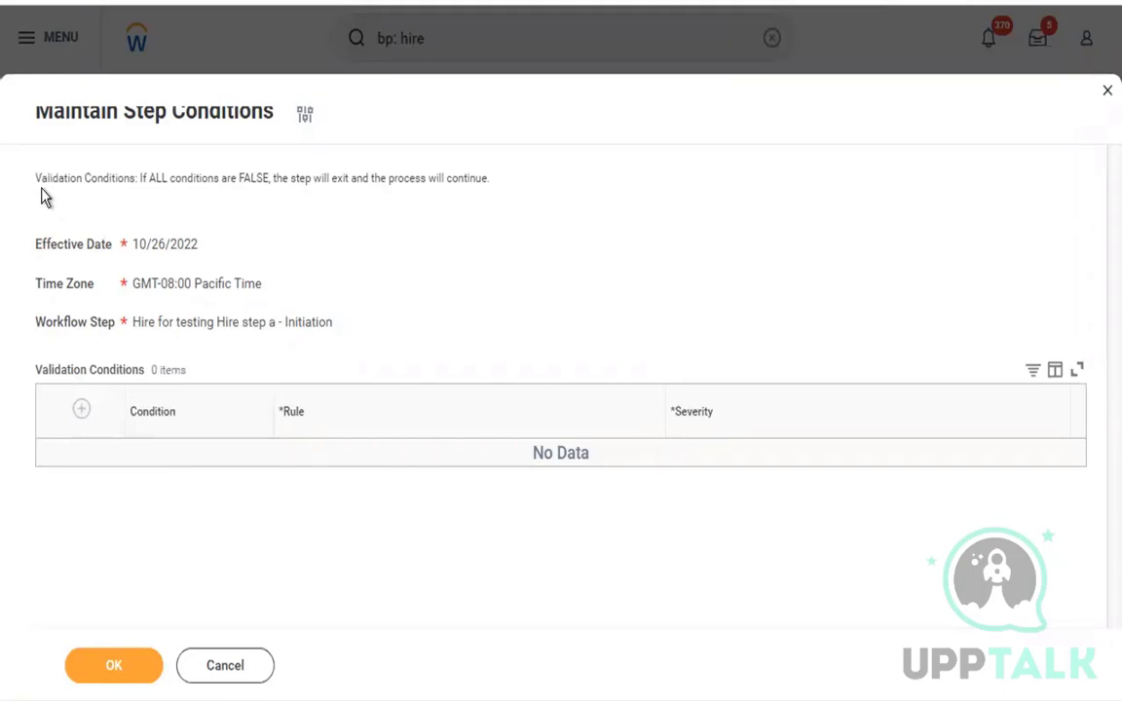
Add "Worker has Employee Contract" as a validation condition with Critical severity to Initiation step a of the Hire process.
drag(141, 180, 485, 188)
click(83, 411)
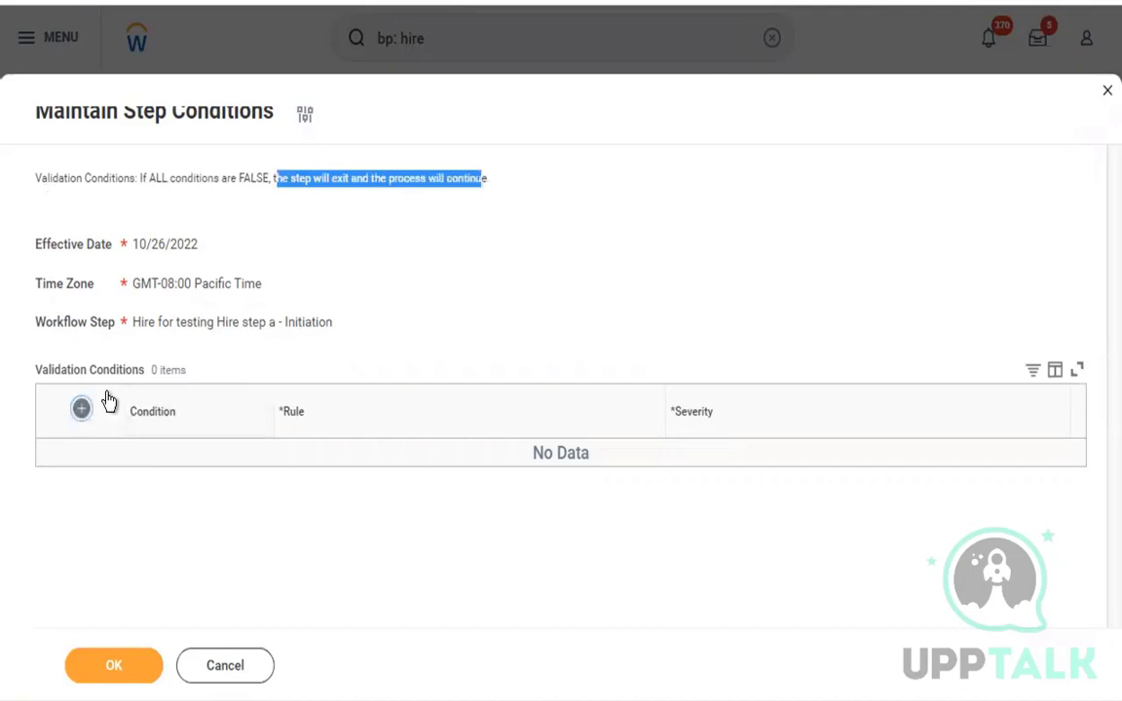
click(352, 467)
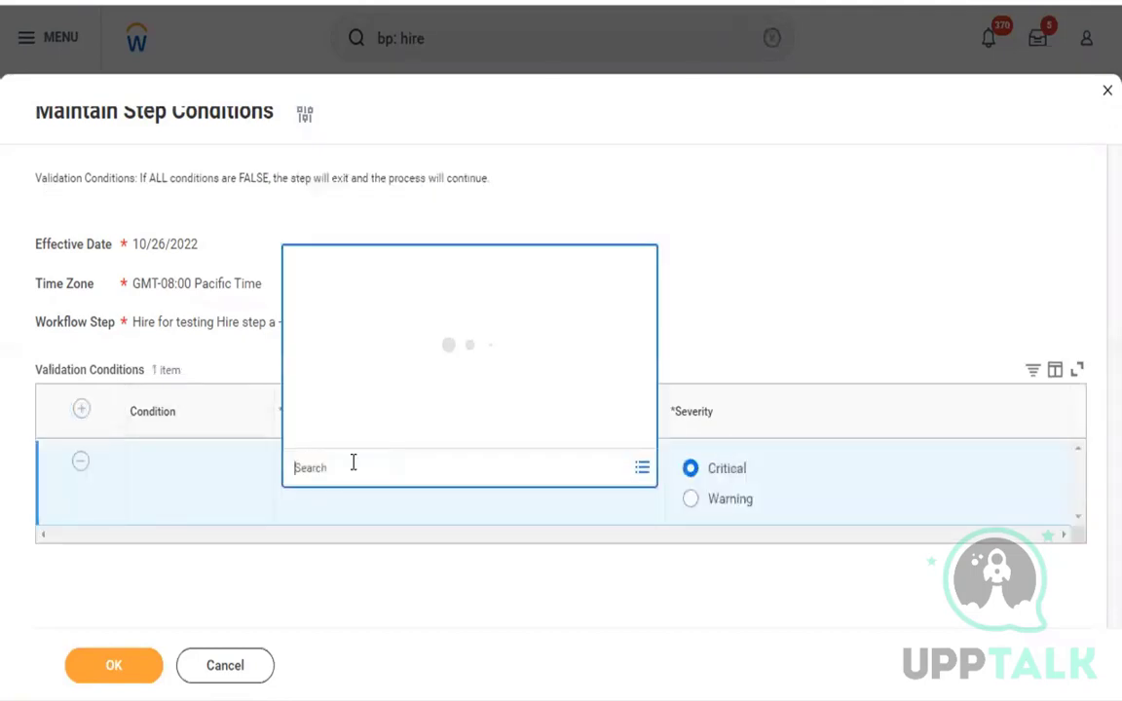
text(worker)
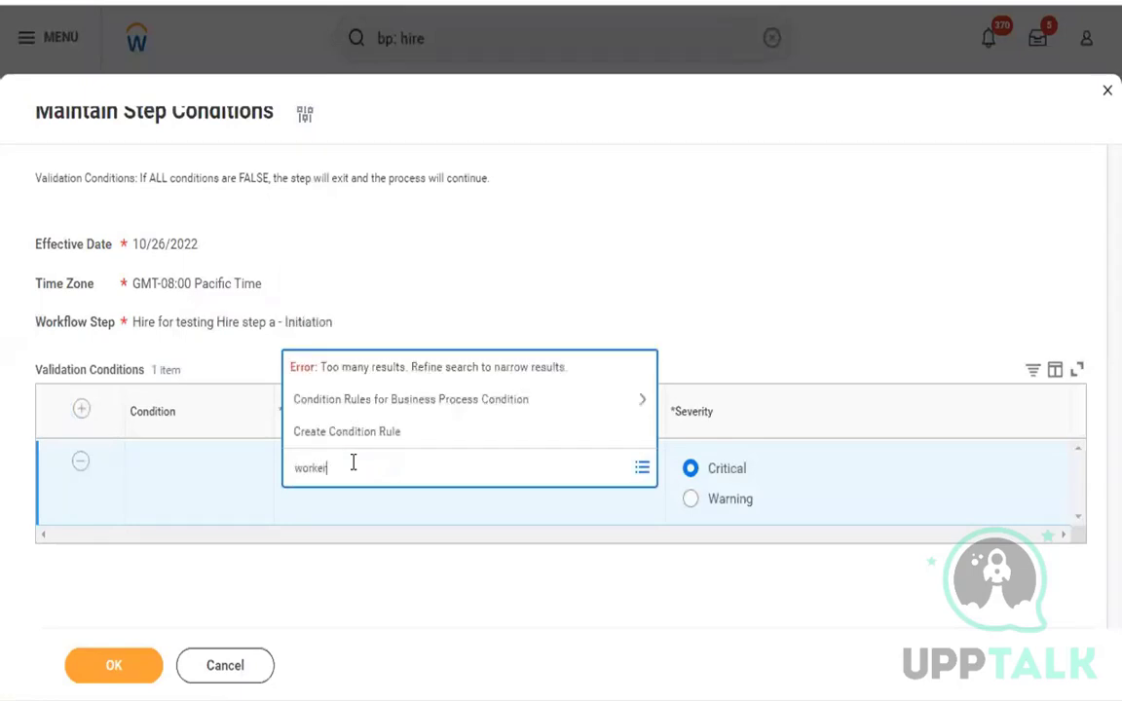
key(Return)
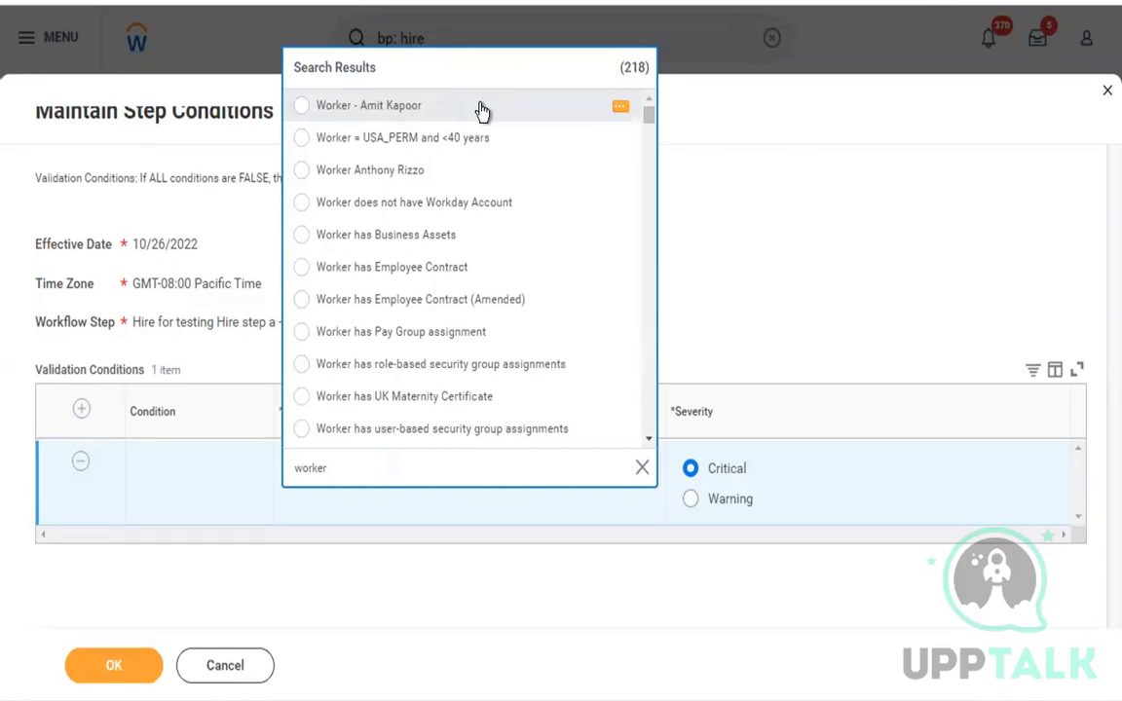
click(450, 271)
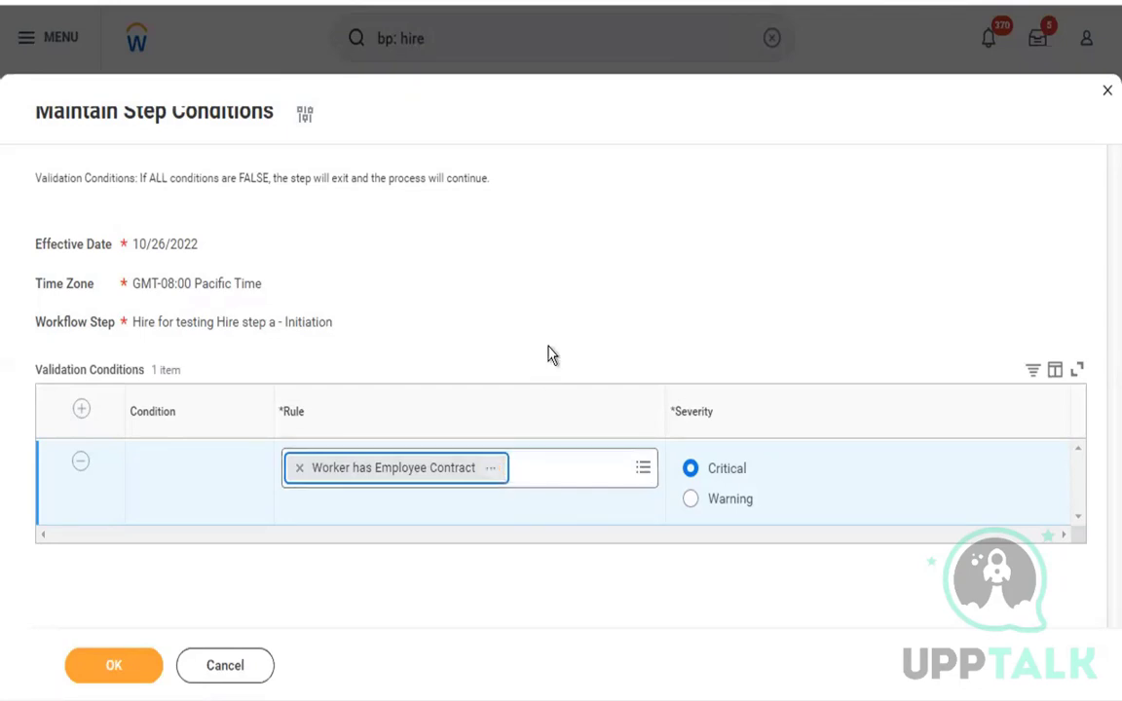
click(690, 468)
click(113, 666)
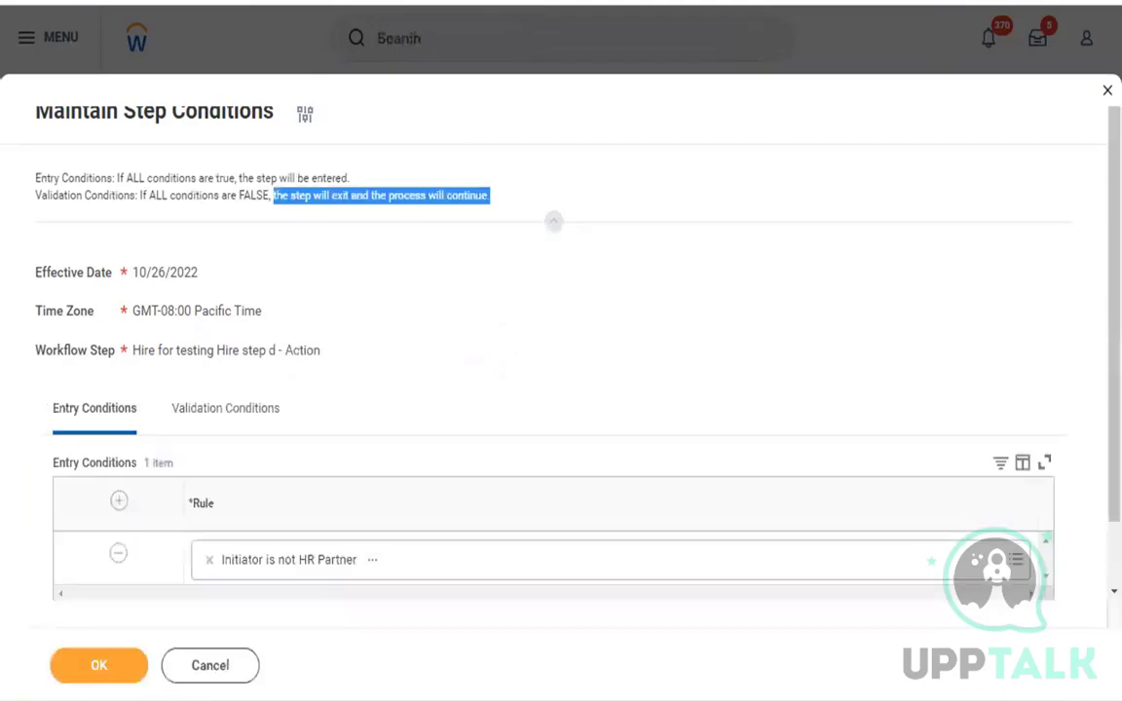
View the validation conditions of step d and leave its step conditions without saving.
click(448, 331)
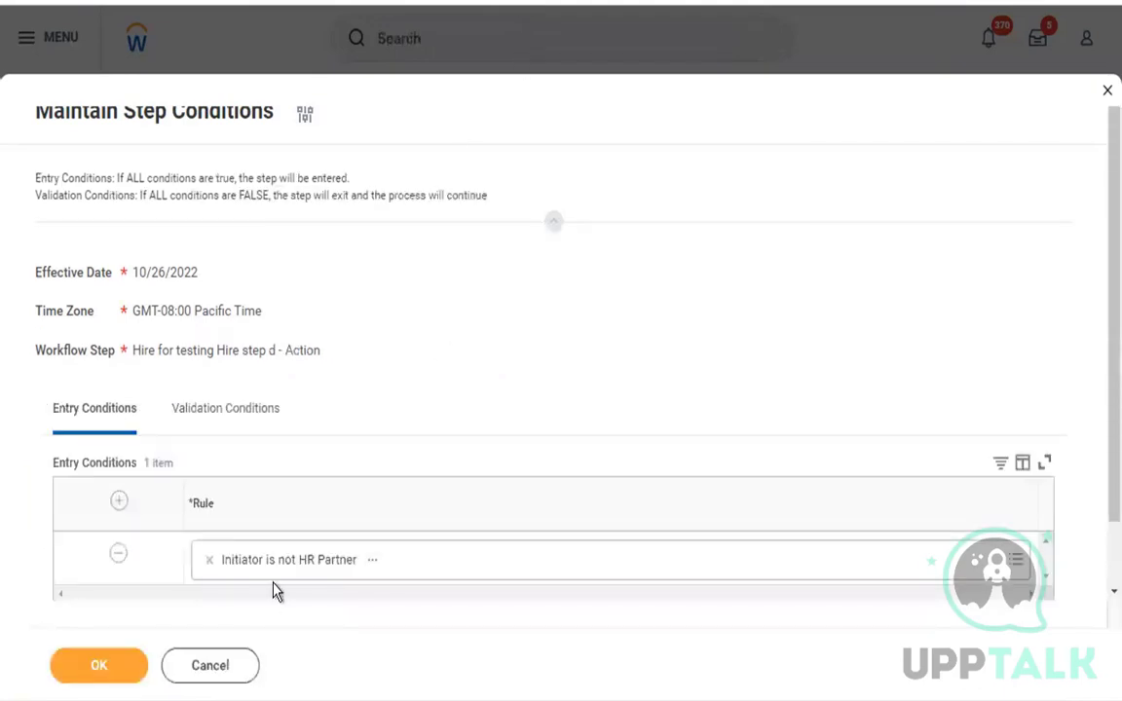
click(250, 419)
click(231, 670)
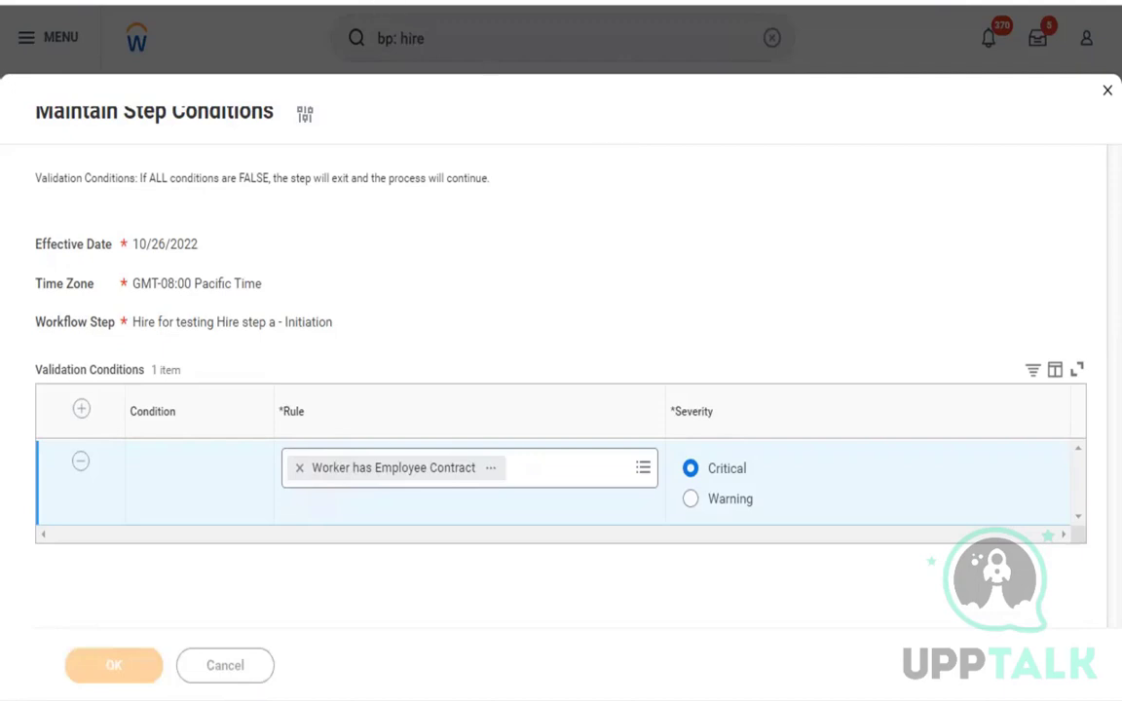
Duplicate the tab holding step a's conditions and cancel them in the copy to return to the Hire definition.
right_click(347, 3)
click(389, 107)
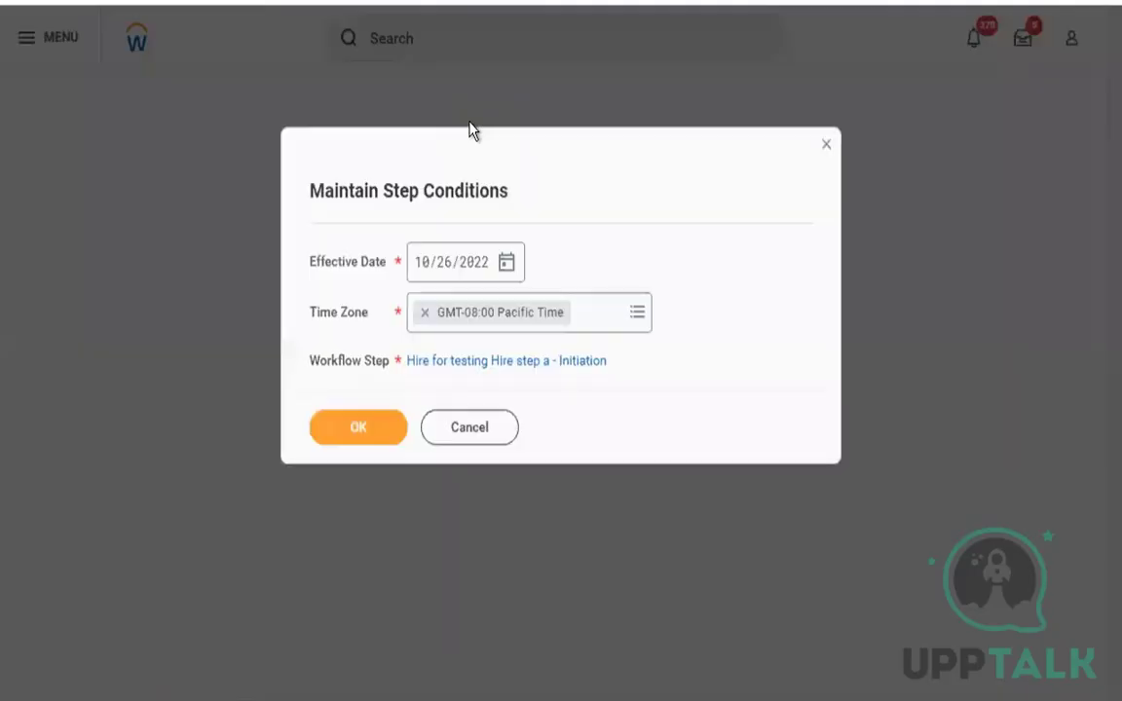
click(500, 363)
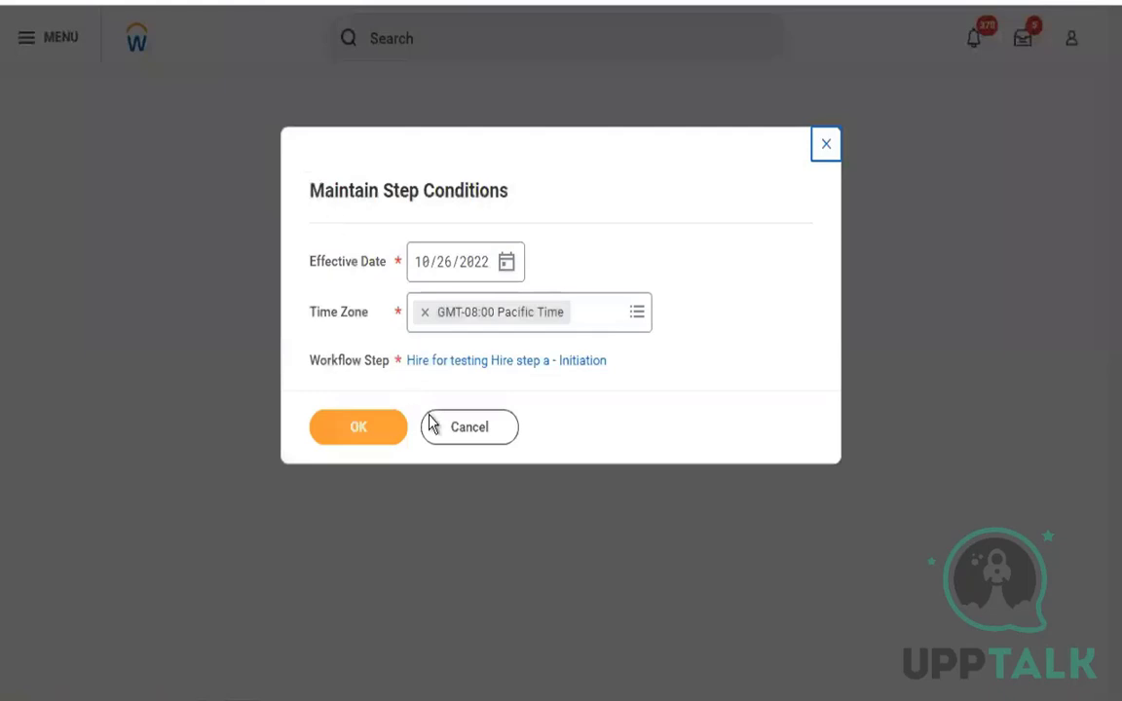
click(440, 430)
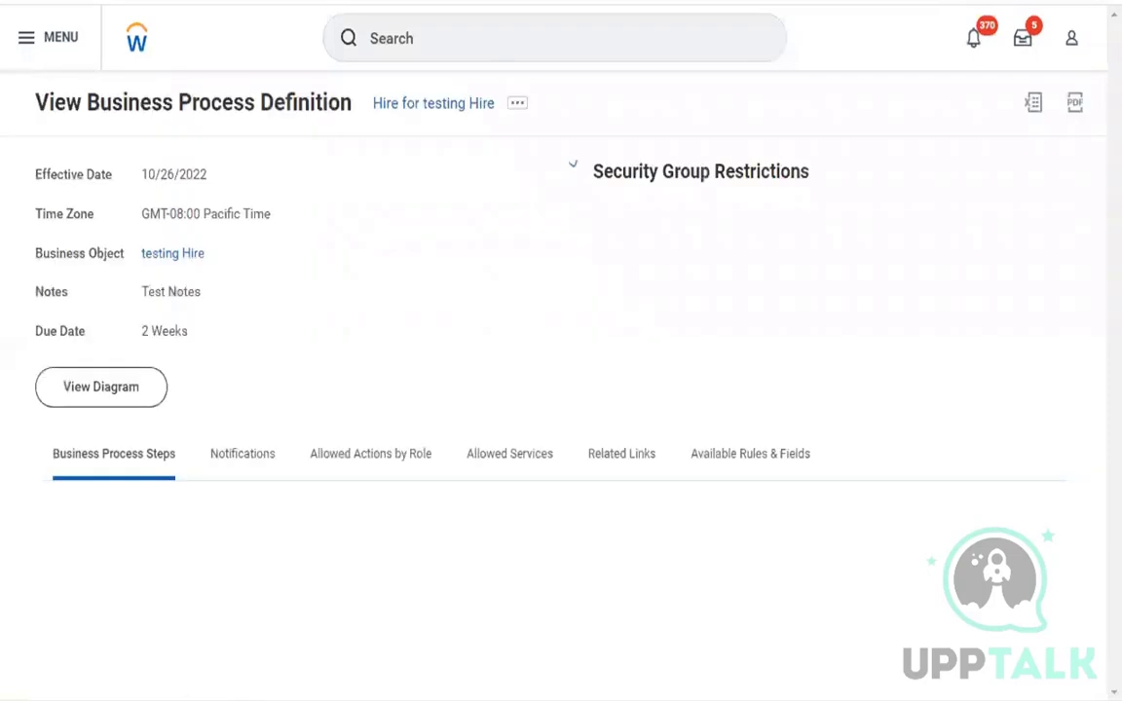
Examine the Hire definition's business process steps table, including its Group and due date columns, for step a's validation.
scroll(400, 281, down, 4)
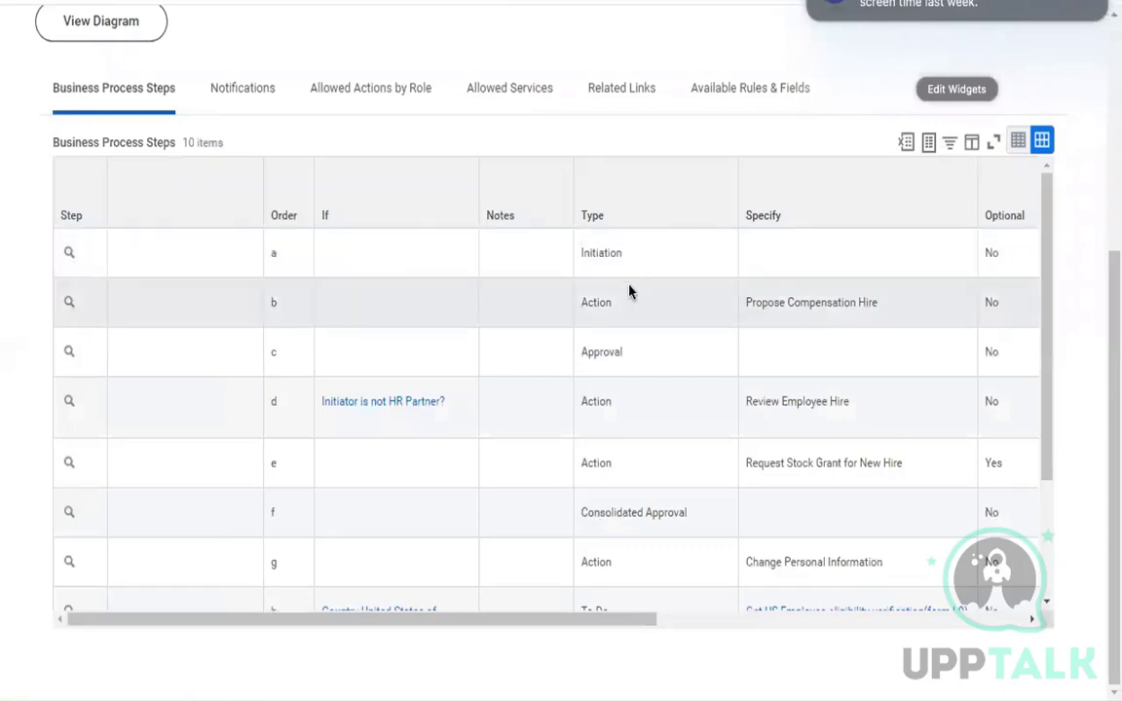
click(642, 271)
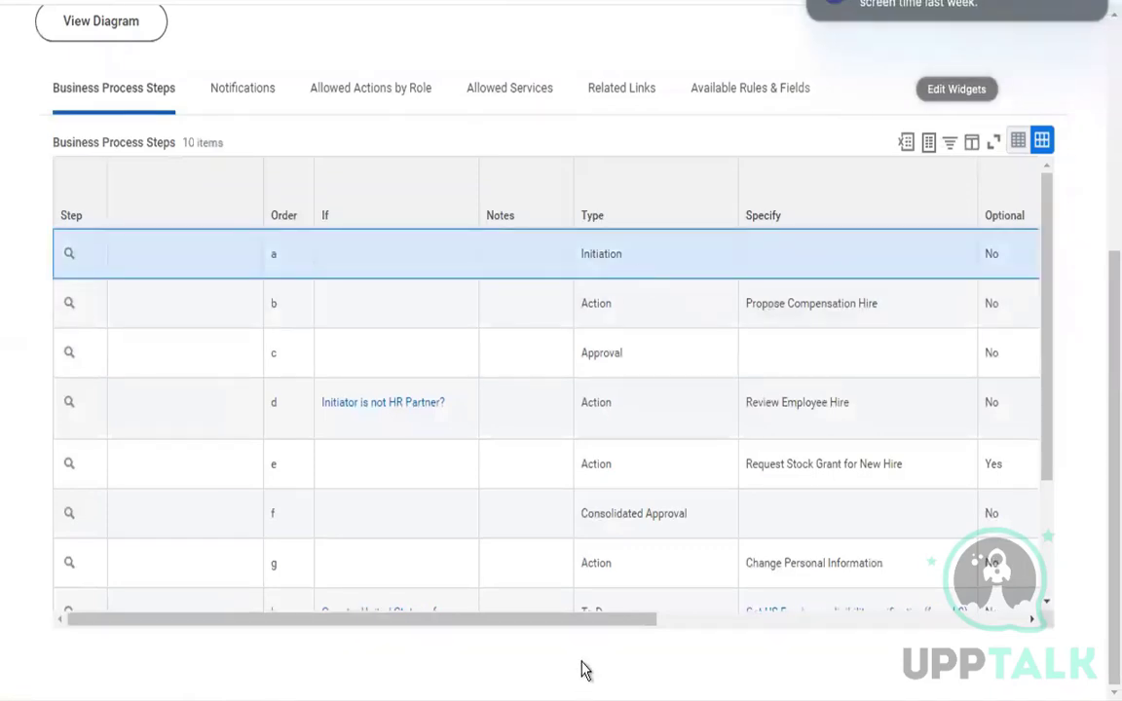
drag(615, 623, 861, 624)
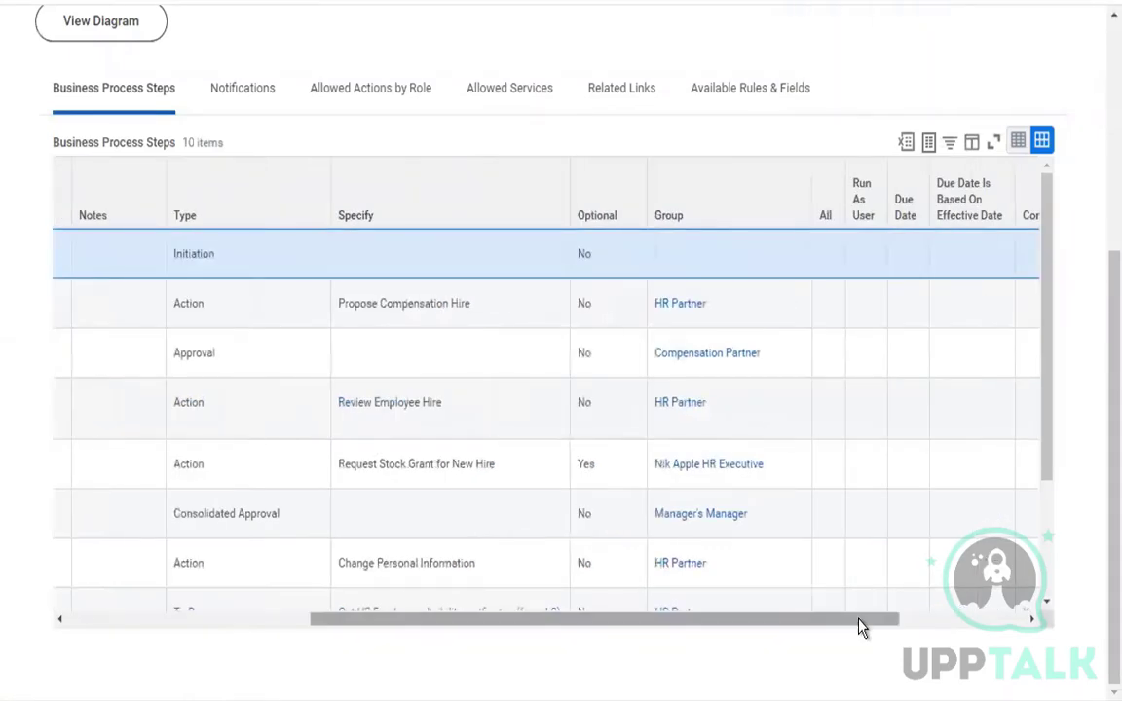
drag(593, 628, 430, 627)
scroll(438, 487, up, 4)
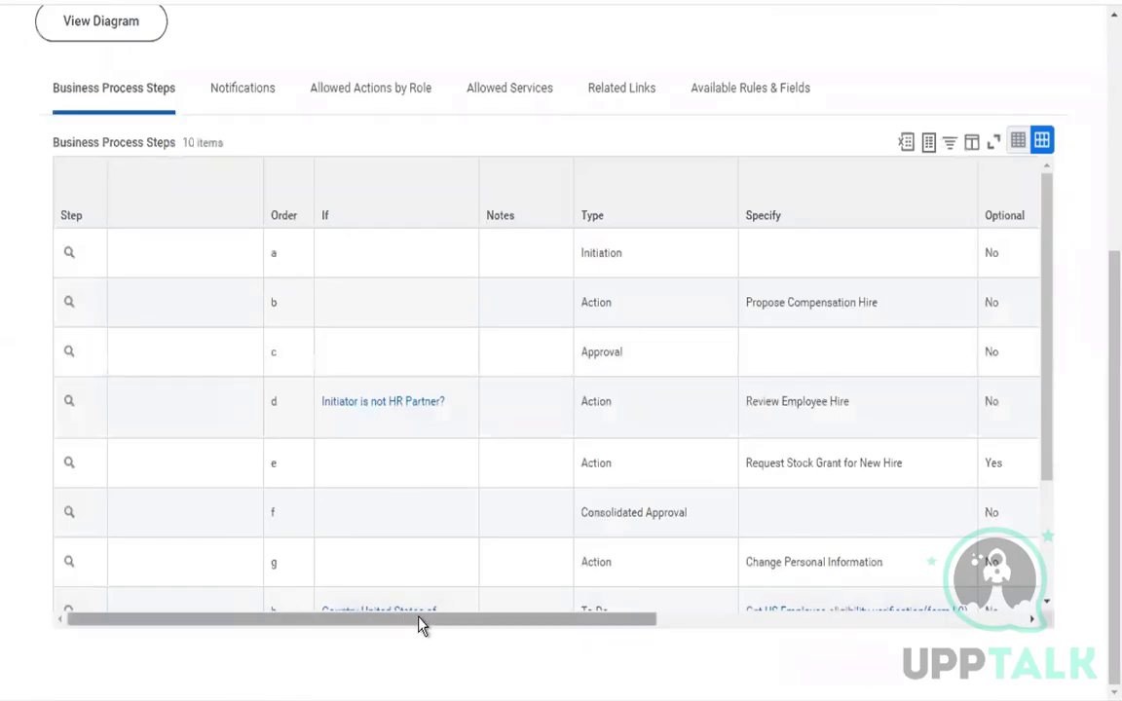
drag(421, 624, 724, 628)
click(308, 619)
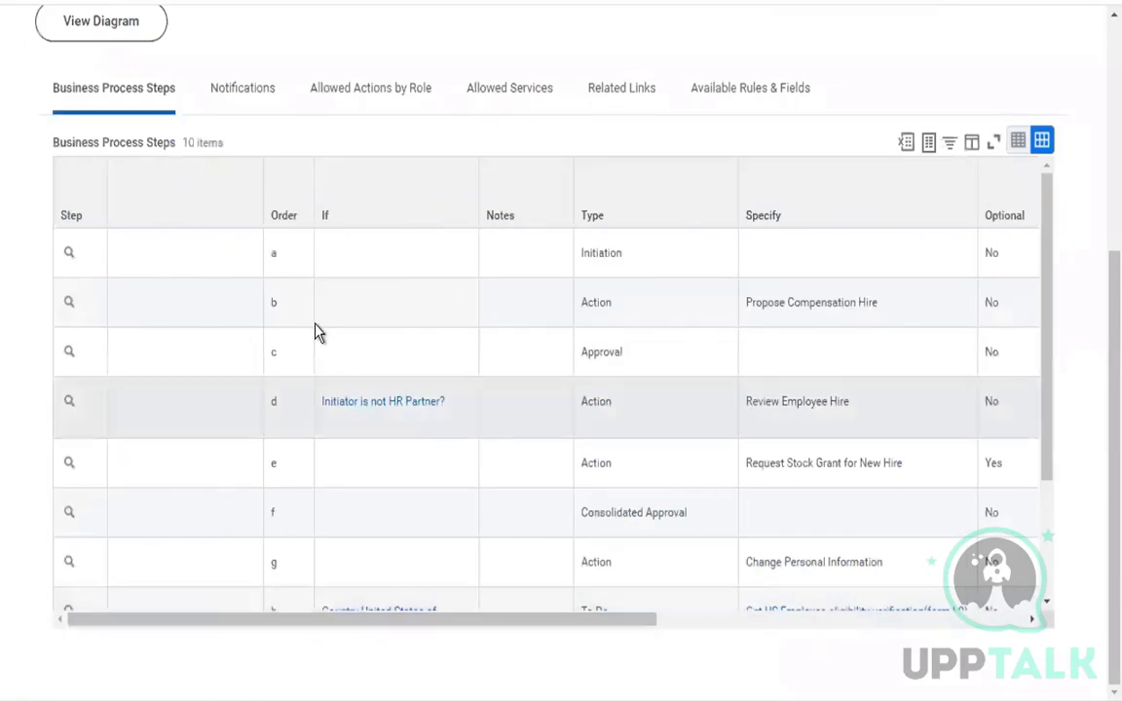
scroll(318, 329, up, 4)
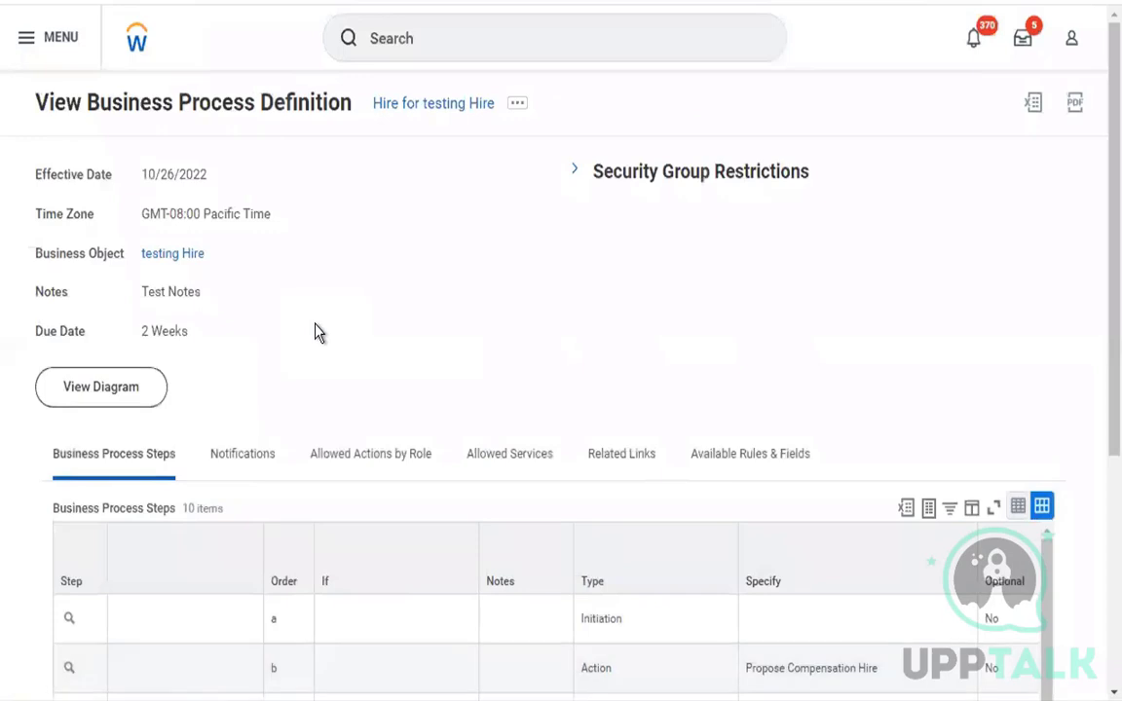
scroll(316, 331, down, 3)
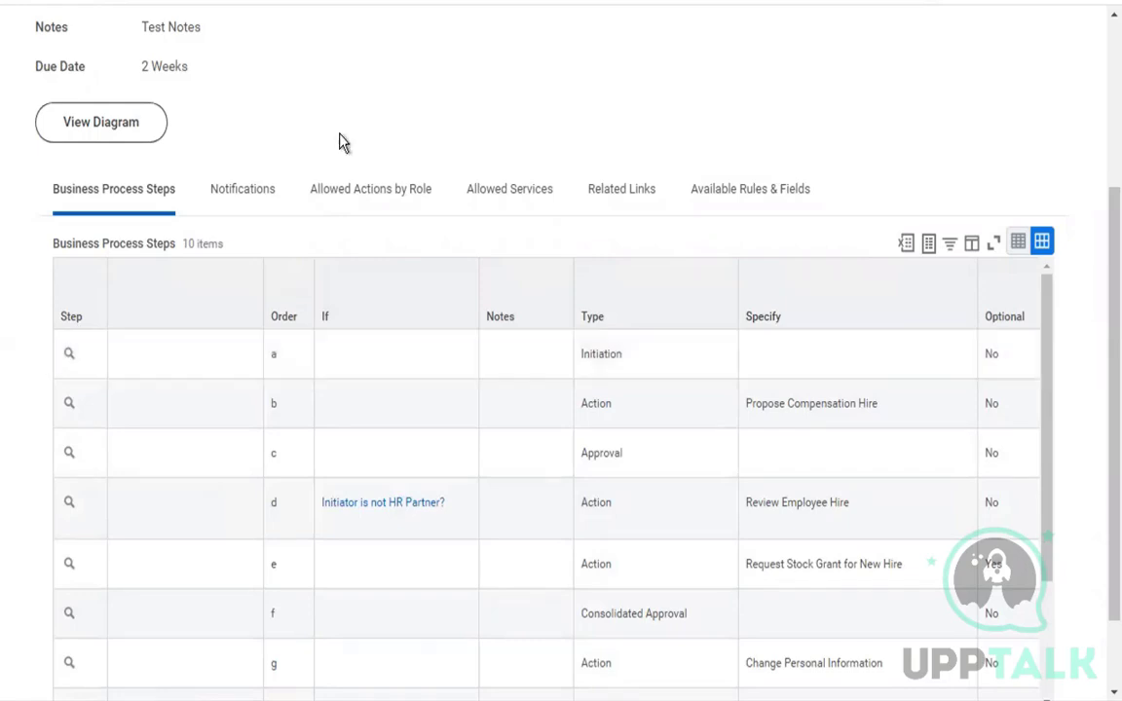
scroll(341, 141, down, 1)
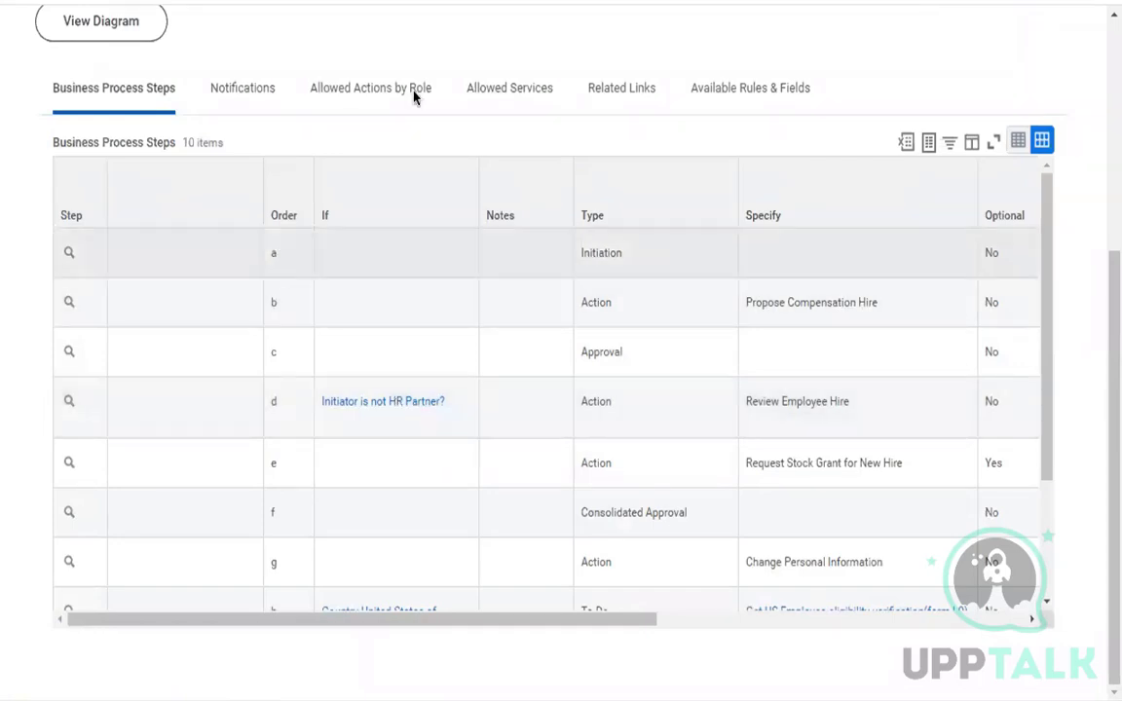
scroll(389, 190, up, 5)
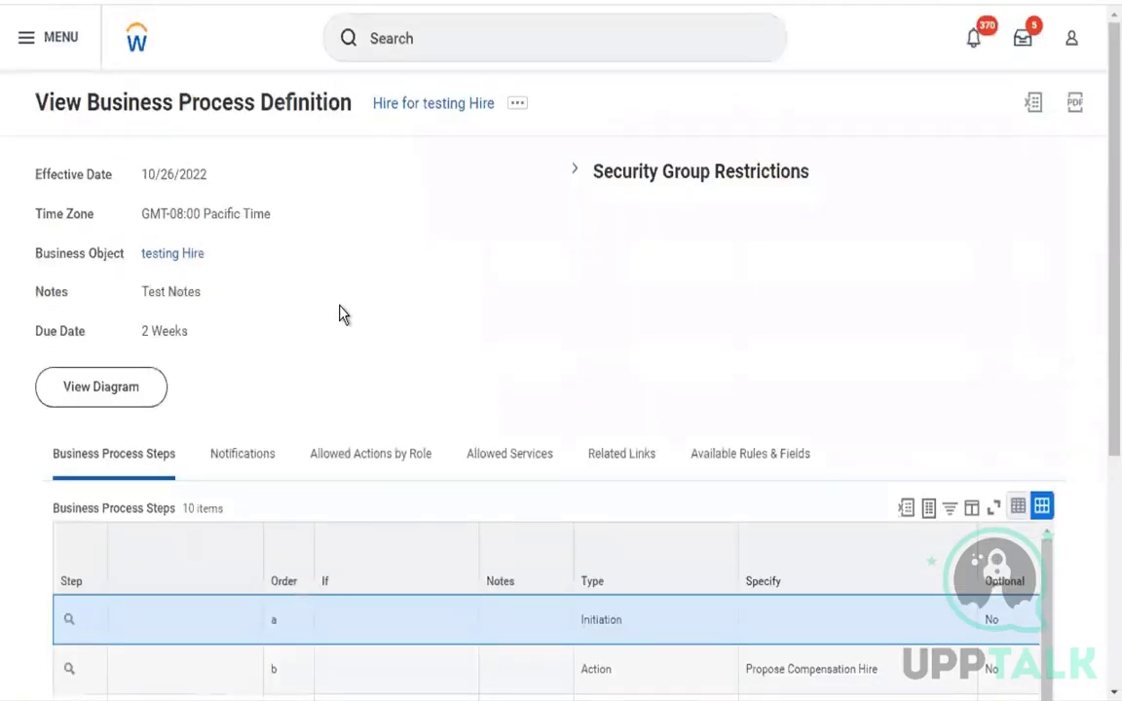
scroll(290, 395, down, 1)
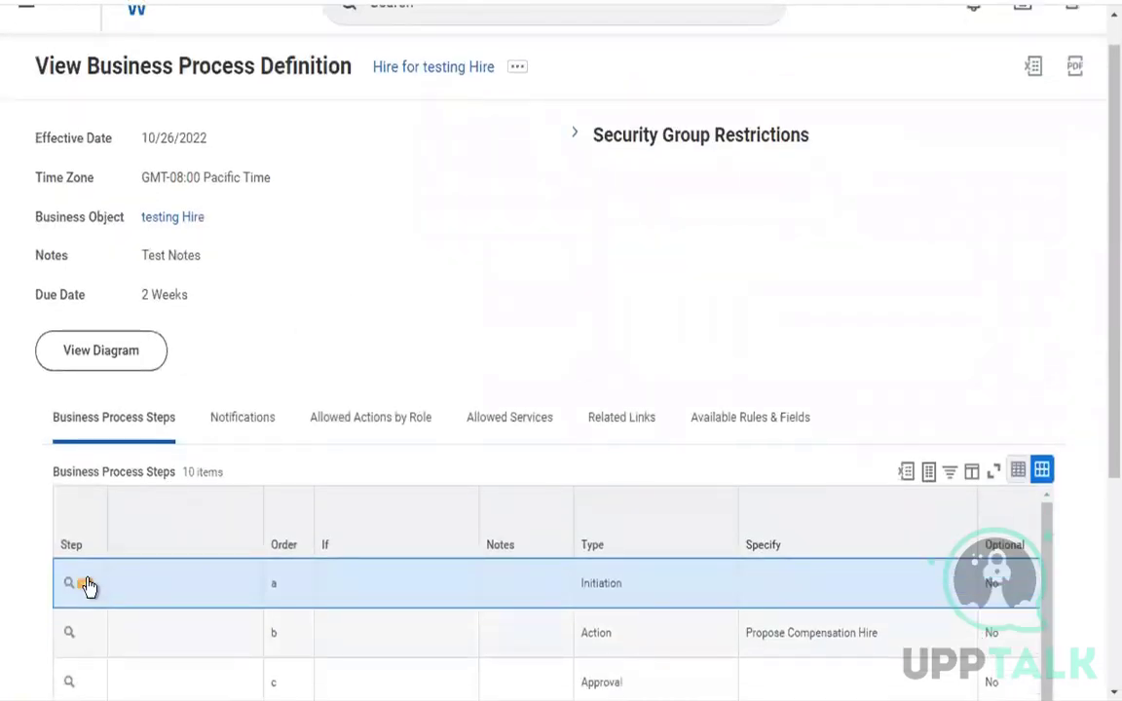
Open Initiation step a's conditions effective 10/26/2022 in GMT-08:00 Pacific Time and submit them with the "Worker has Employee Contract" validation rule.
click(84, 582)
mouse_move(239, 570)
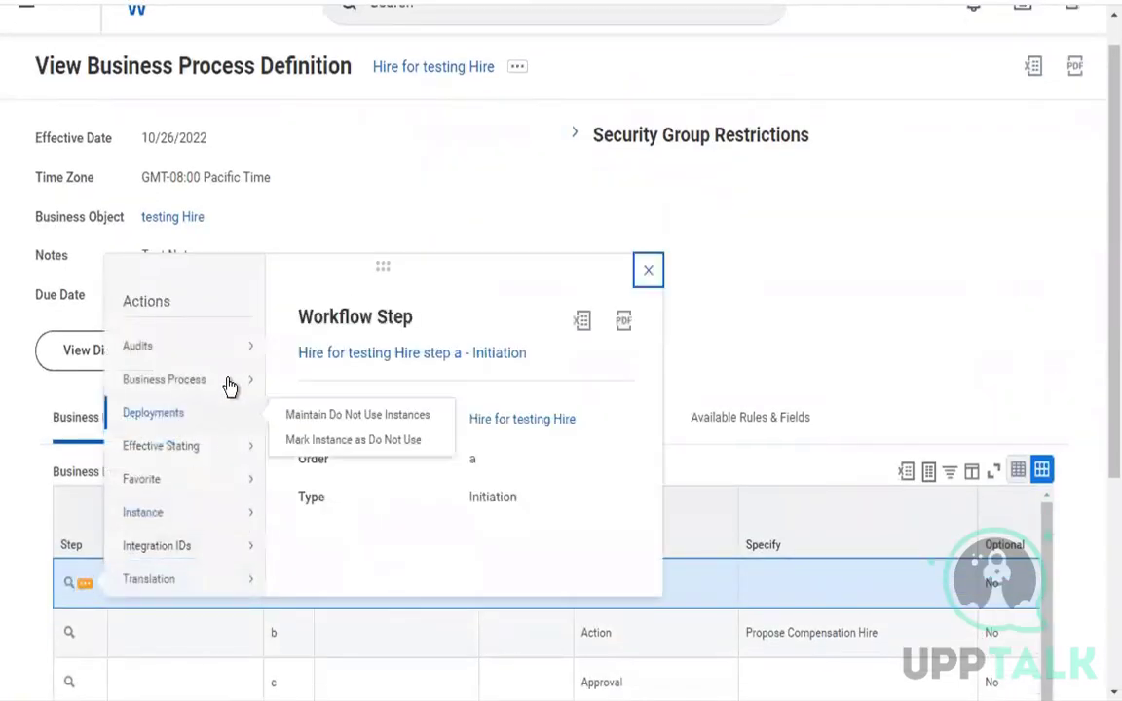
mouse_move(225, 381)
click(361, 414)
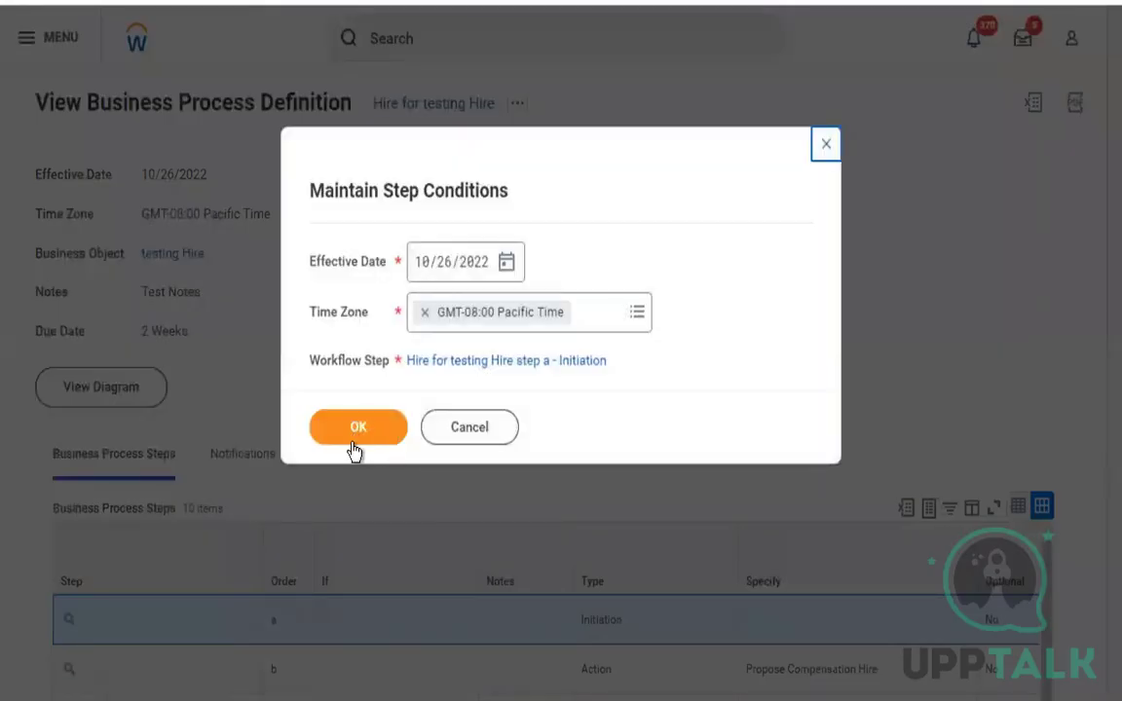
click(353, 441)
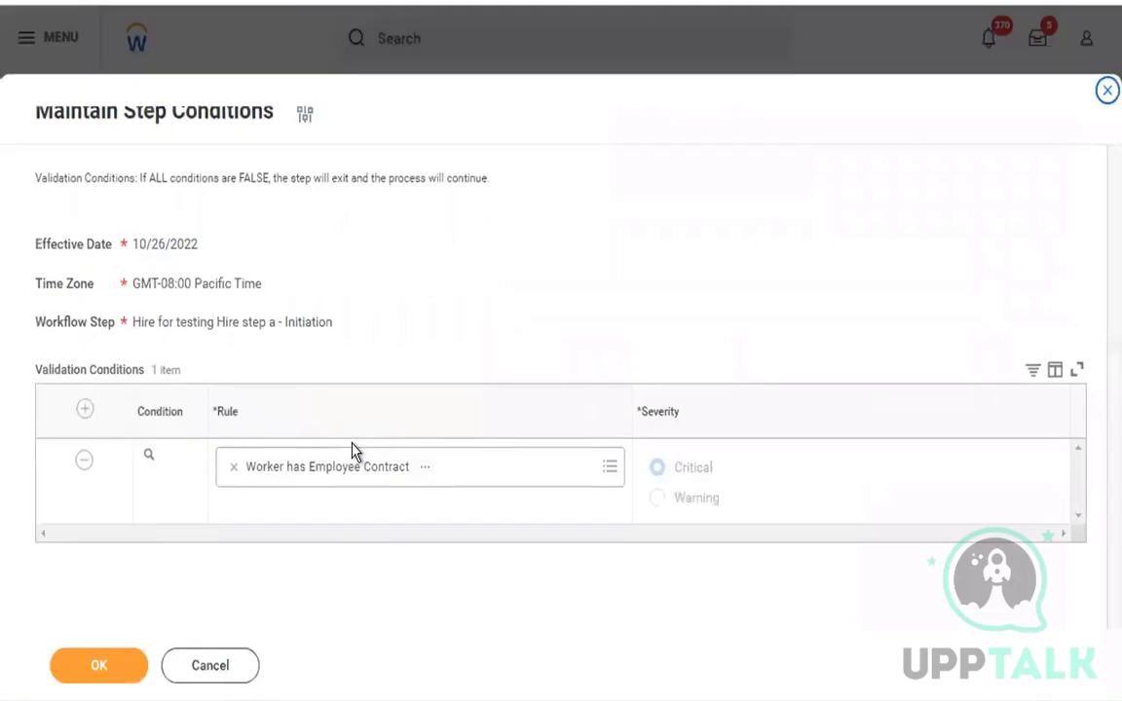
click(100, 668)
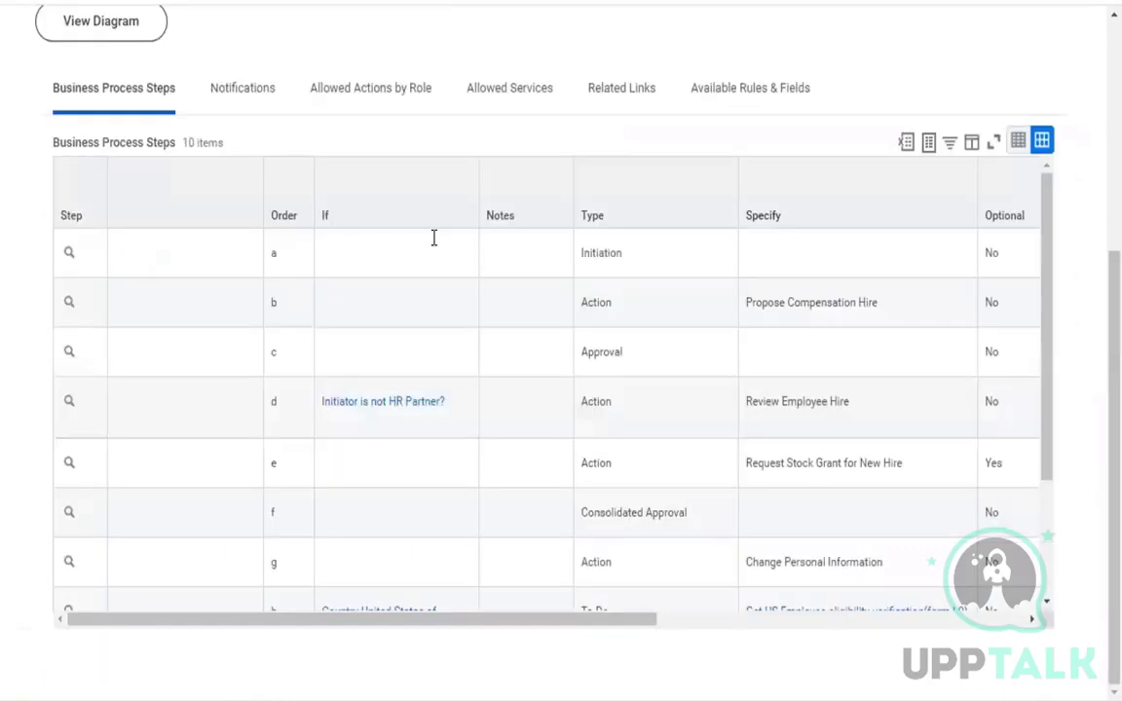
Examine the columns and types of the Hire steps, comparing Initiation with Action, and the help text on validation conditions.
drag(591, 626, 819, 622)
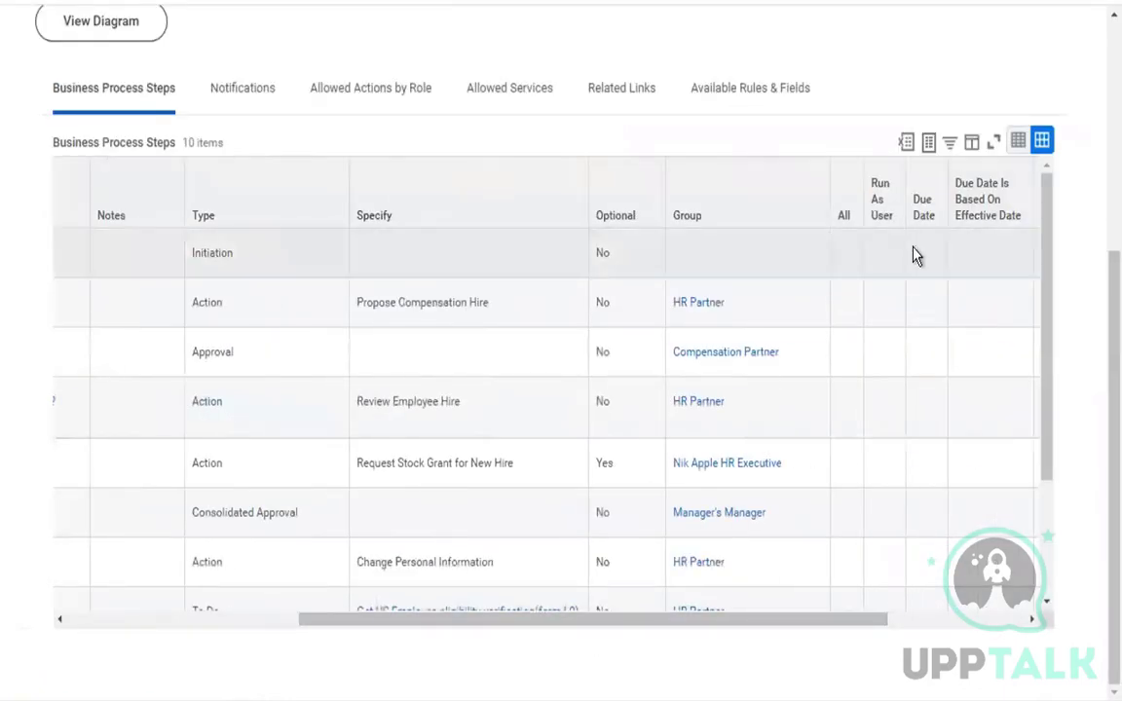
drag(894, 623, 1070, 623)
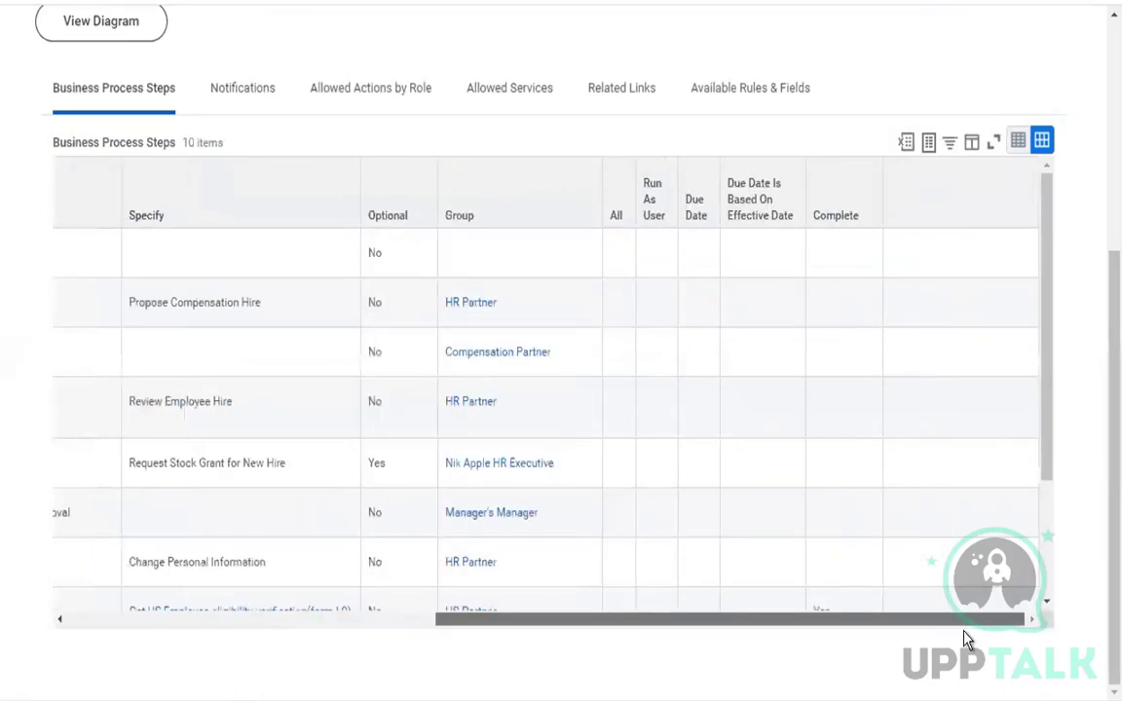
drag(964, 629, 679, 631)
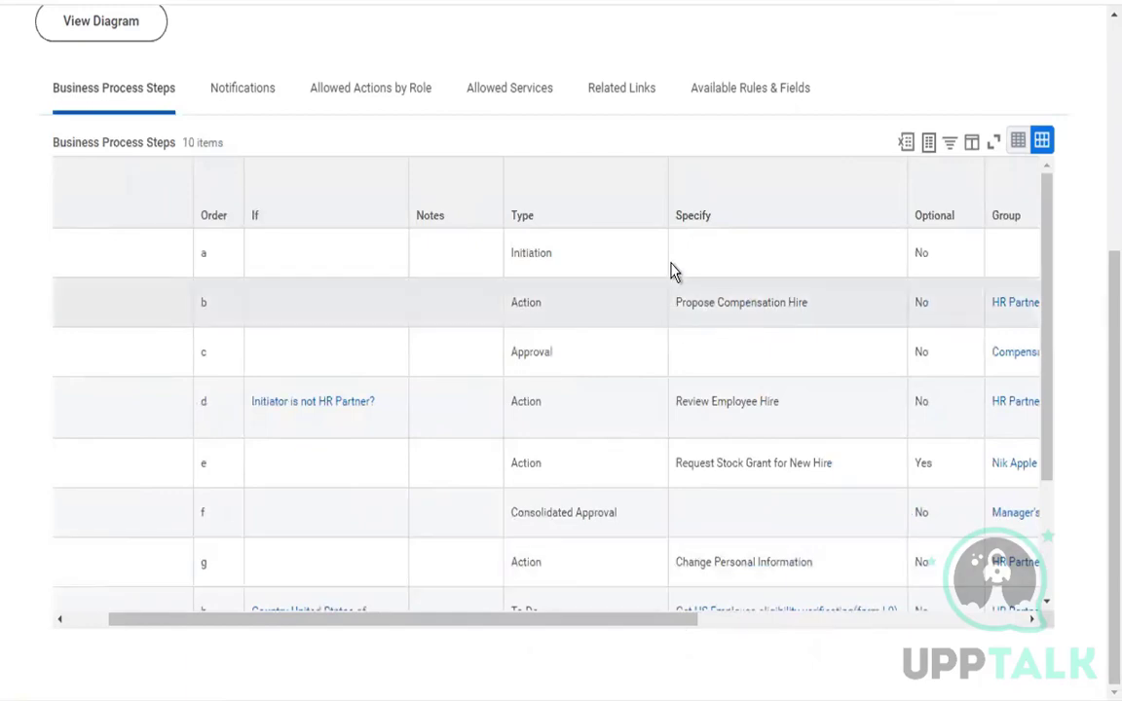
double_click(531, 252)
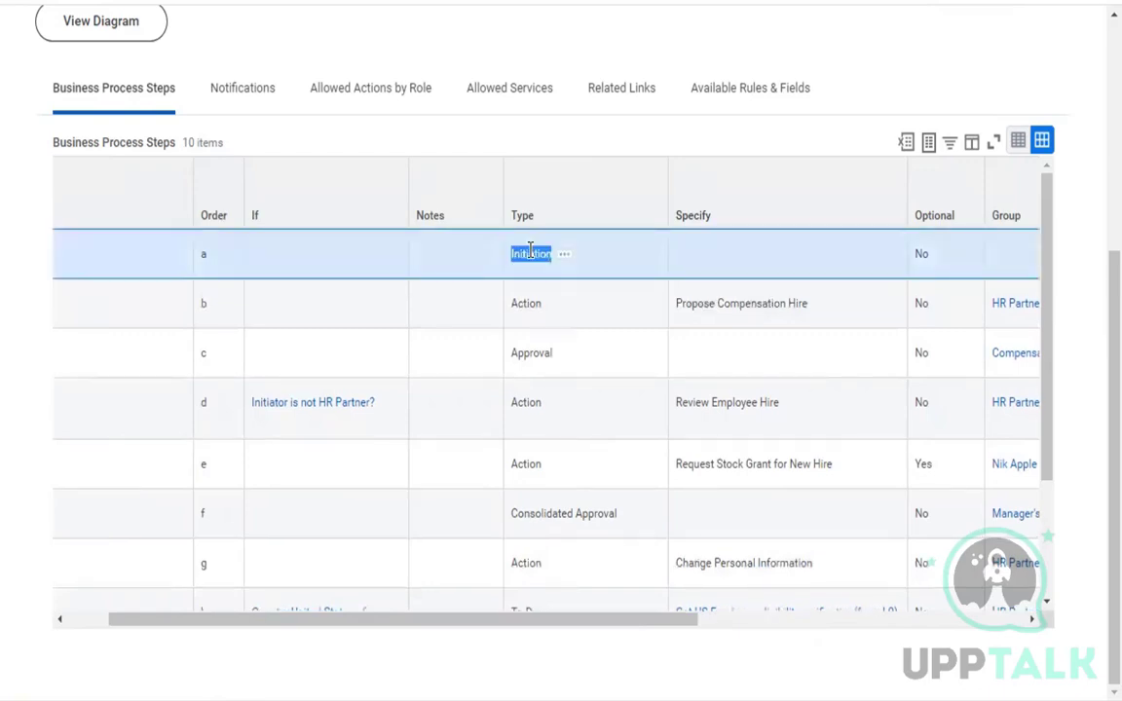
click(735, 264)
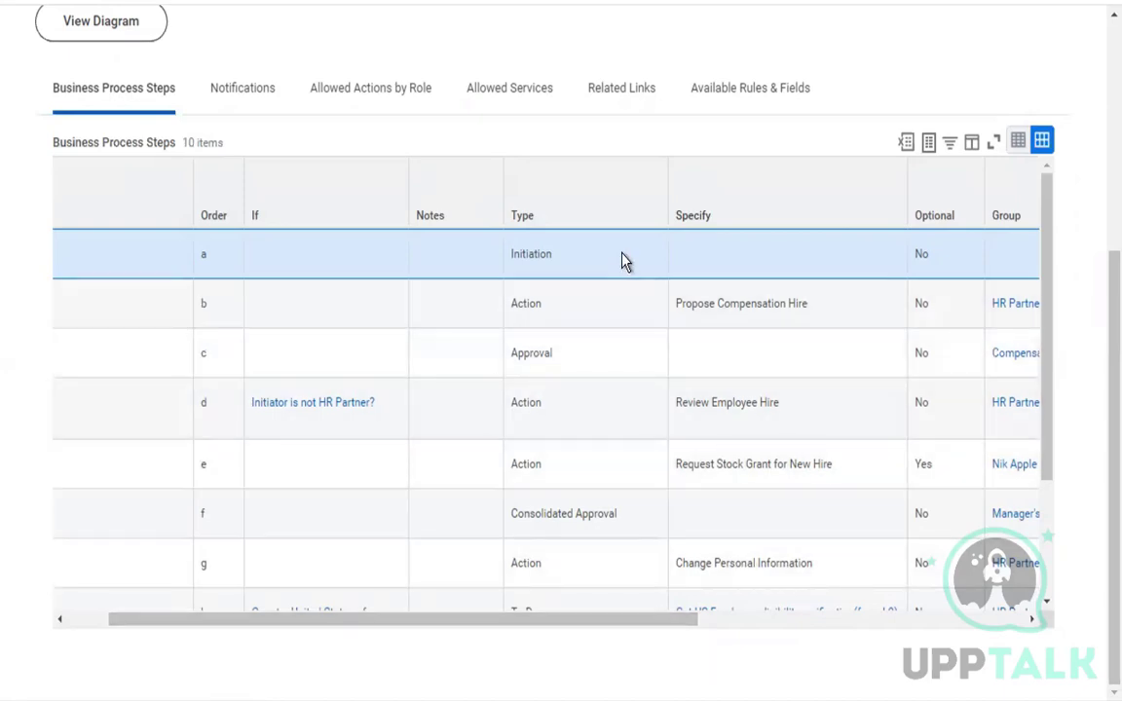
double_click(544, 259)
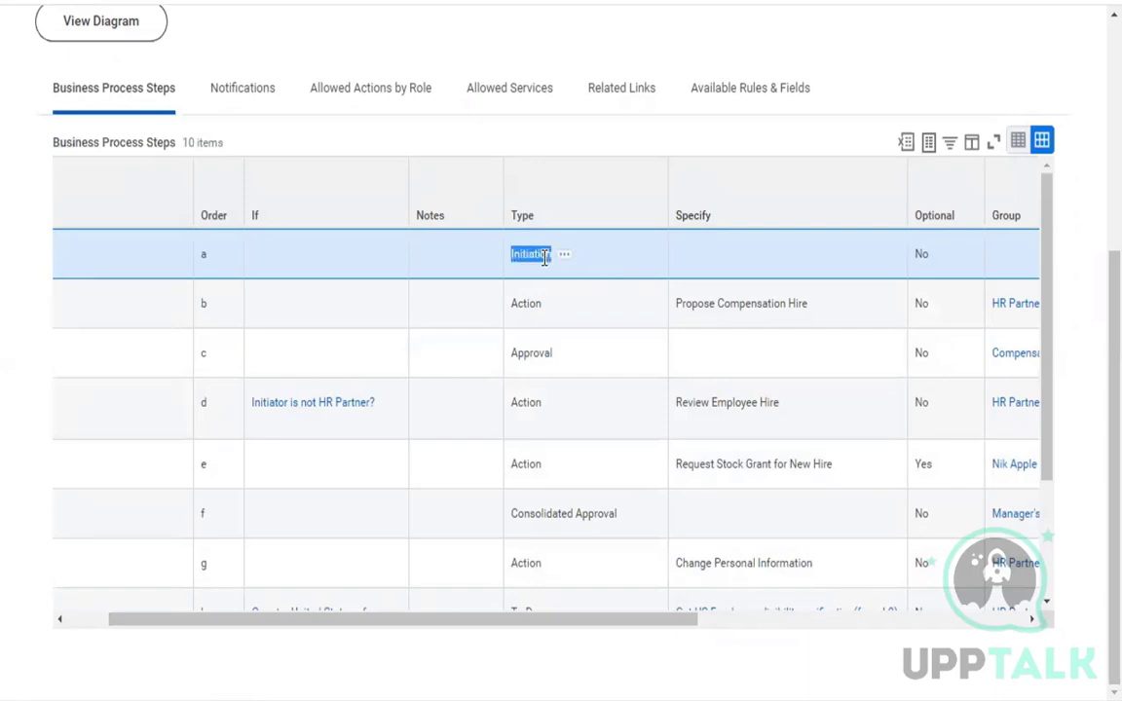
double_click(526, 303)
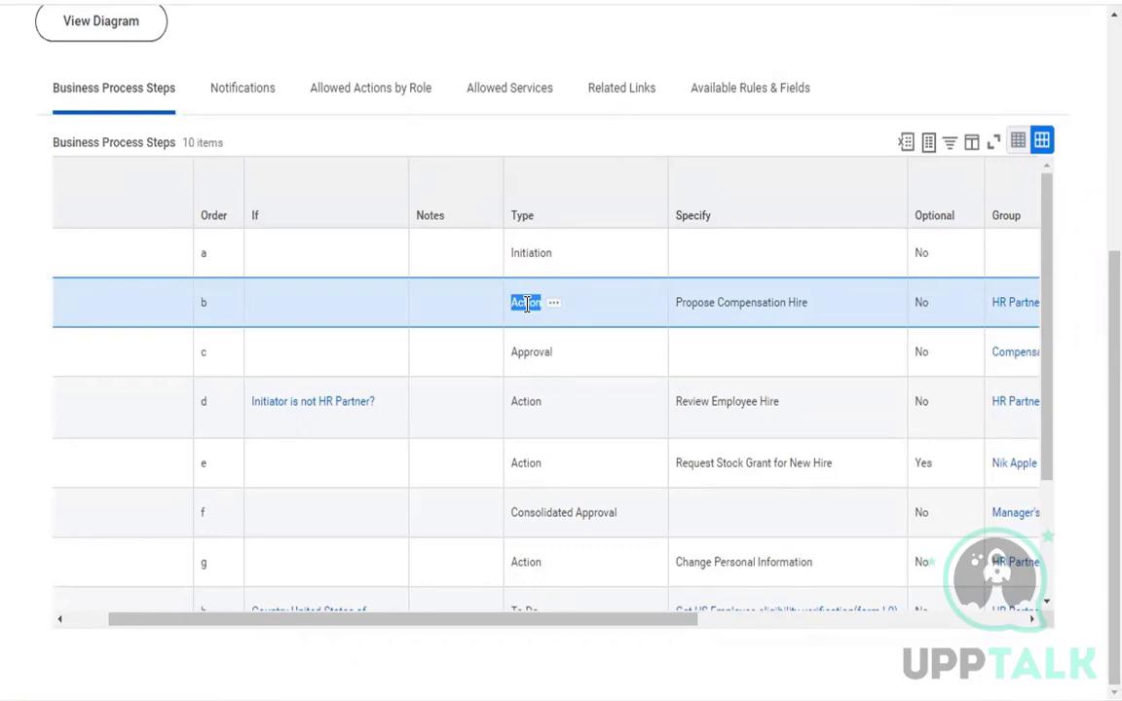
click(526, 304)
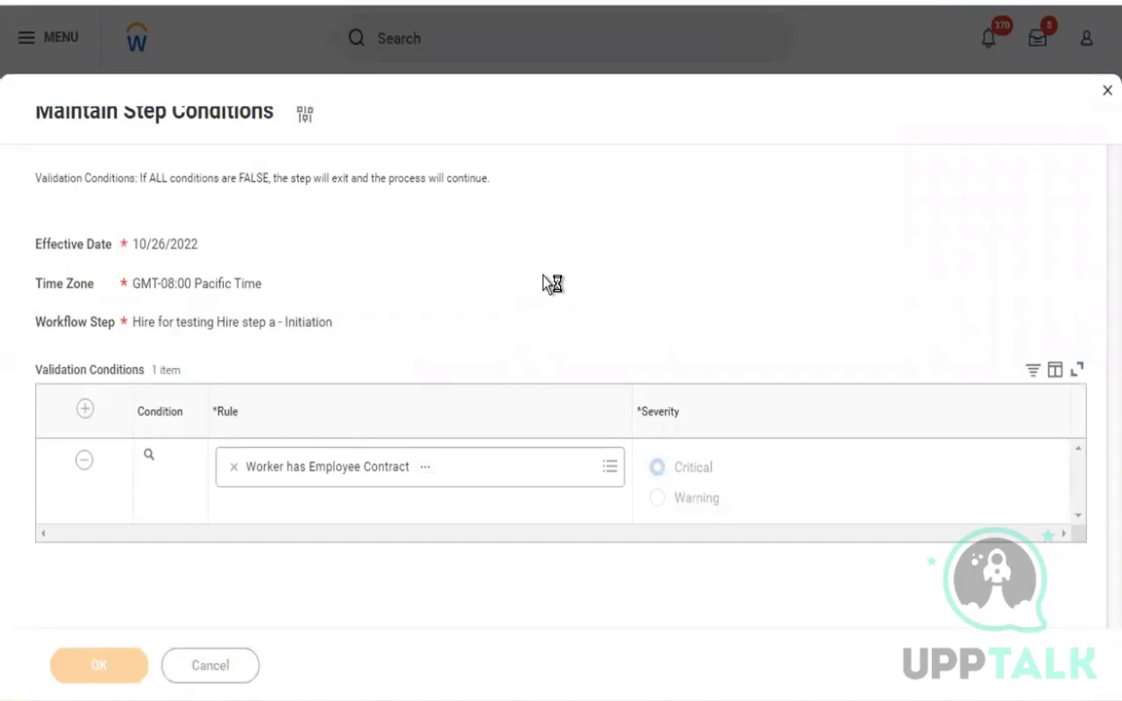
drag(144, 181, 381, 180)
click(507, 193)
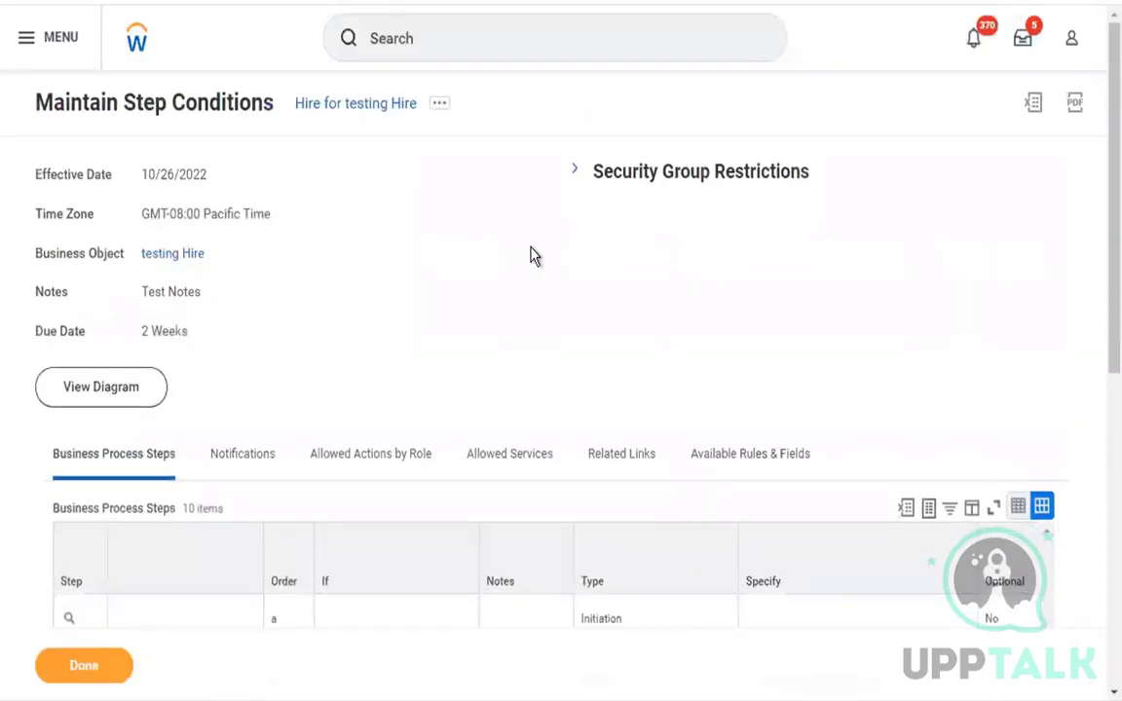
Check the Validation column of Initiation step a in the Hire definition's business process steps table.
scroll(534, 255, down, 5)
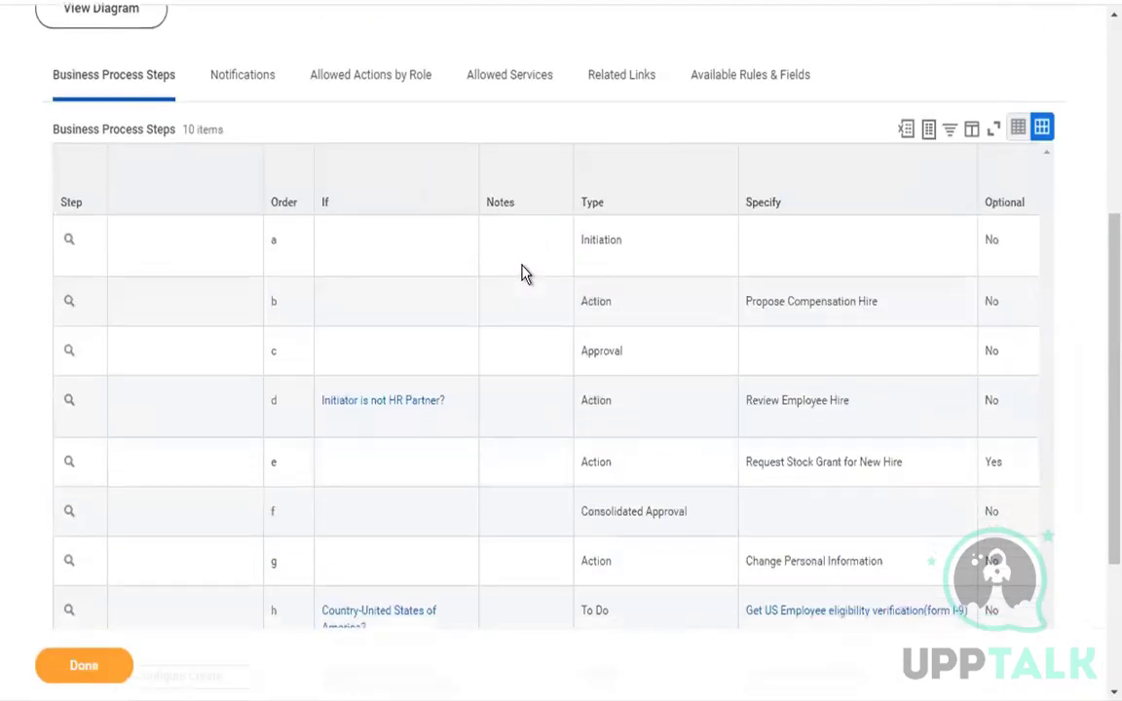
scroll(450, 557, right, 1)
scroll(450, 556, right, 10)
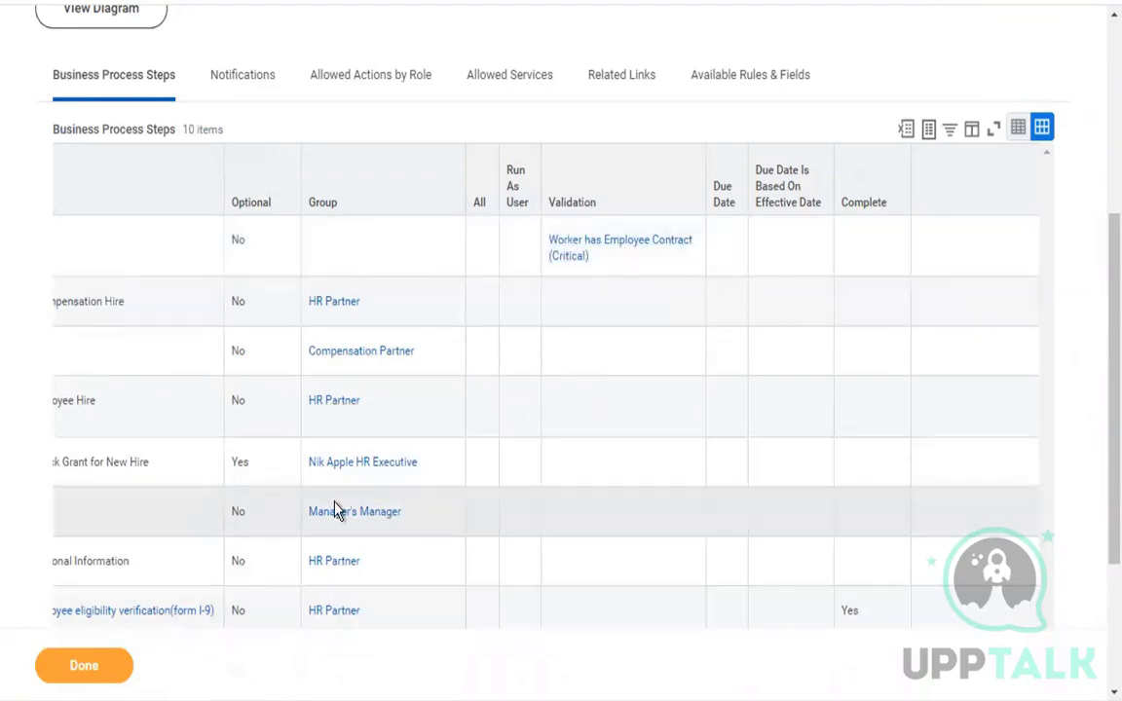
scroll(342, 499, left, 5)
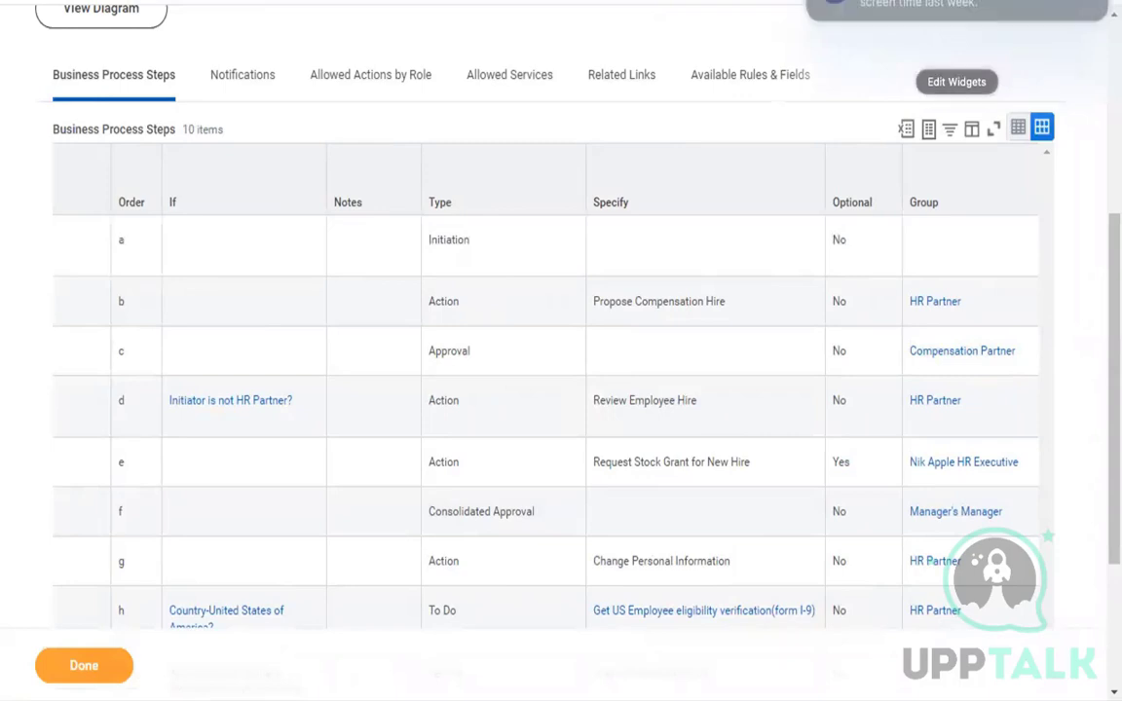
click(784, 325)
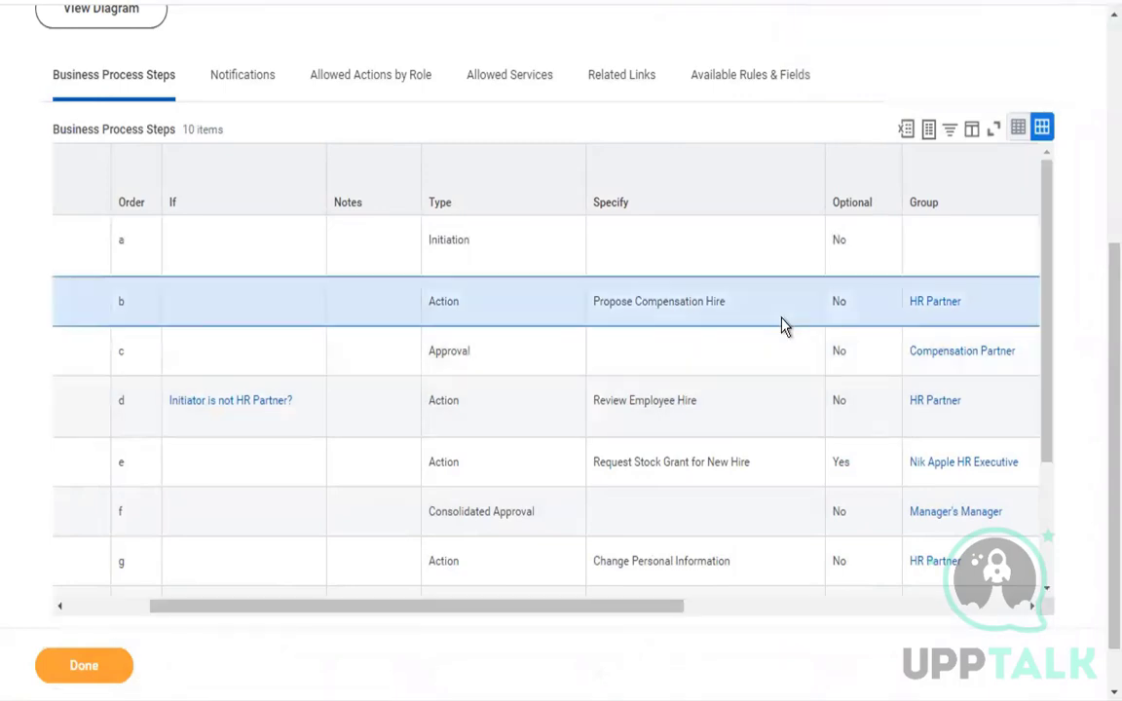
scroll(784, 325, right, 5)
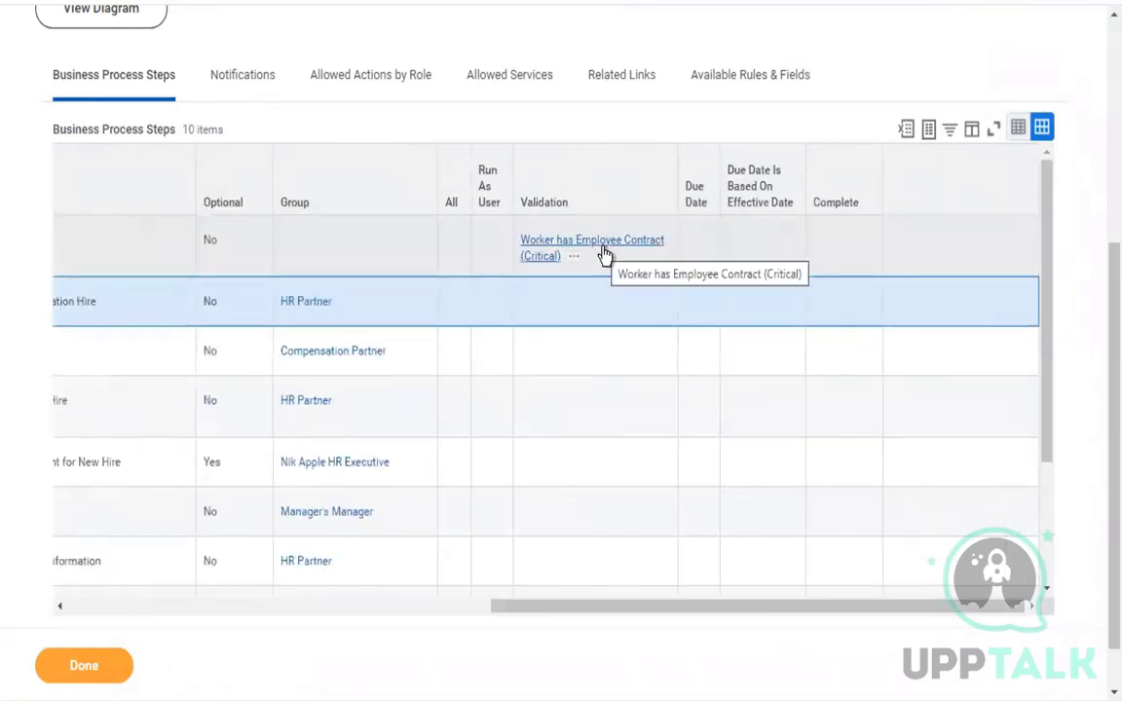
scroll(604, 256, left, 5)
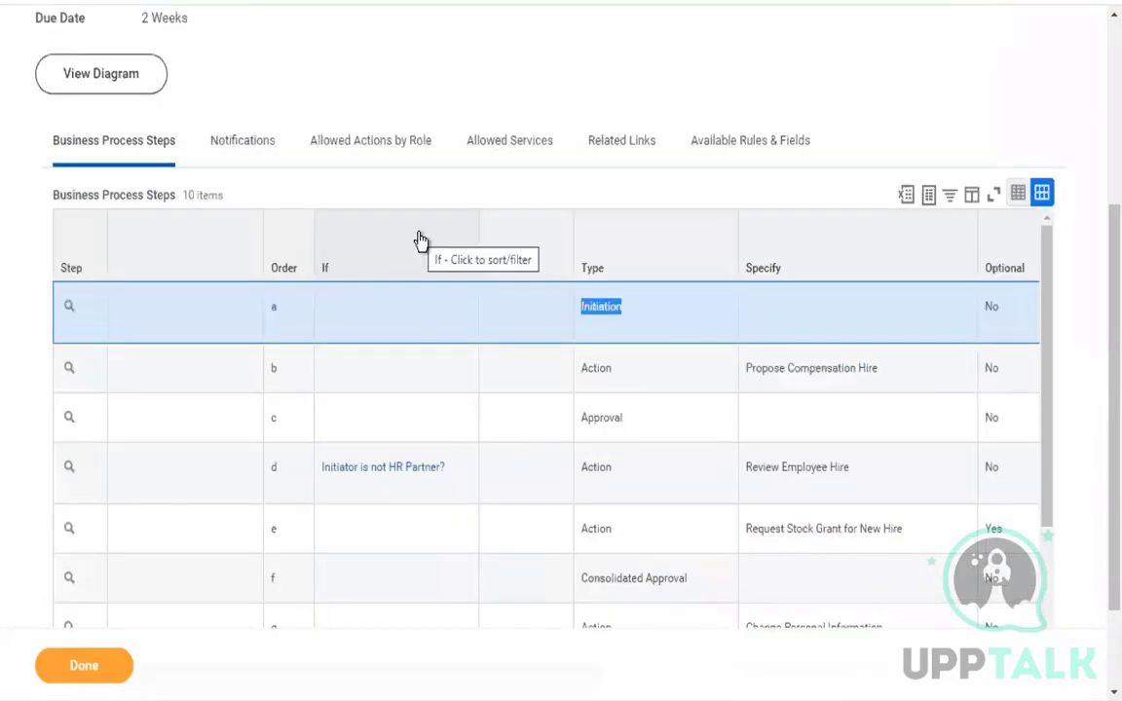
Switch to the full-screen presentation and advance from the Business Process Steps slide to the Activity # 2 slide.
key(ctrl+Left)
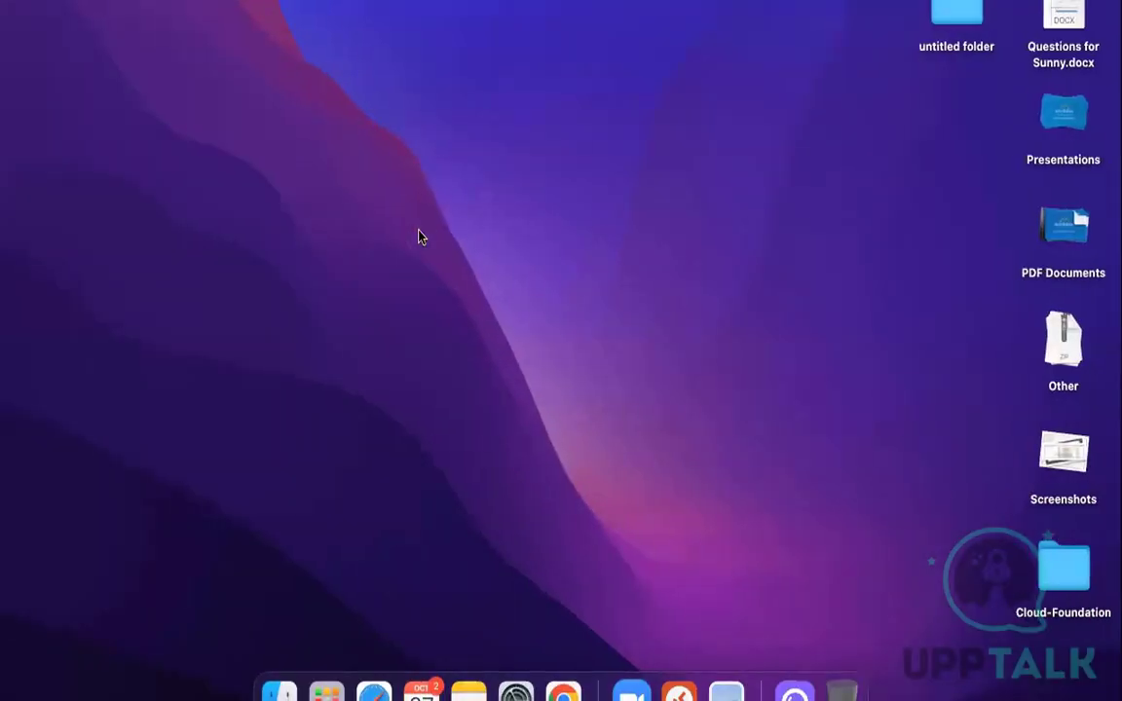
key(ctrl+Right)
key(ctrl+Right)
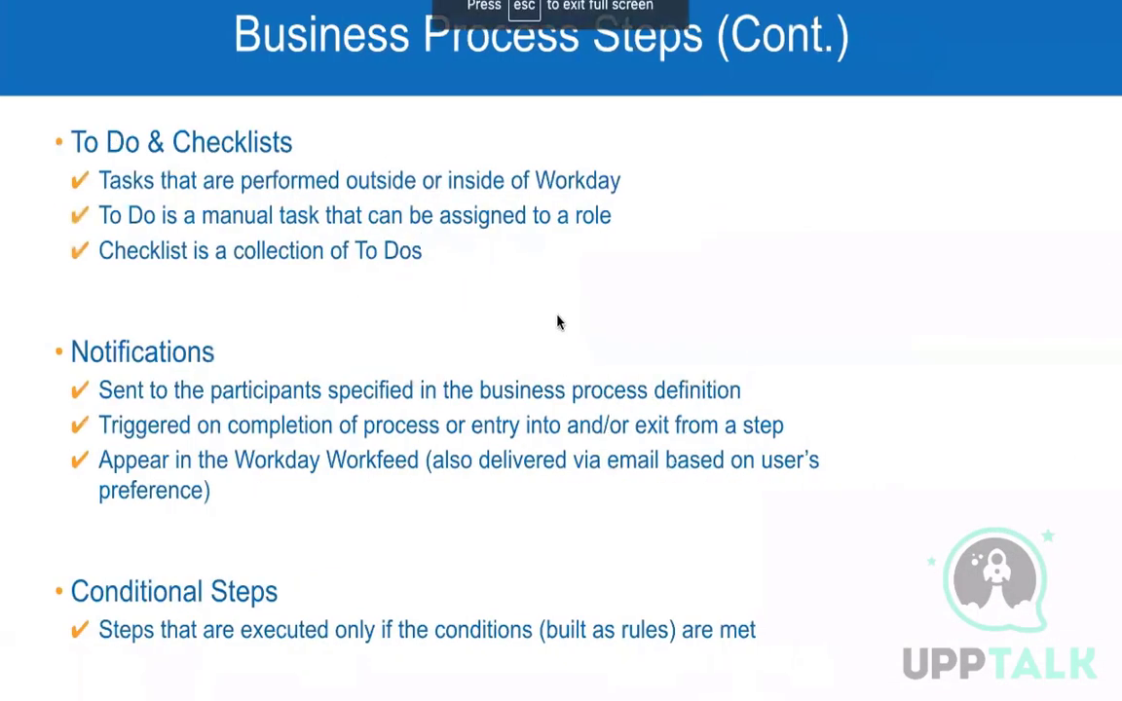
key(Right)
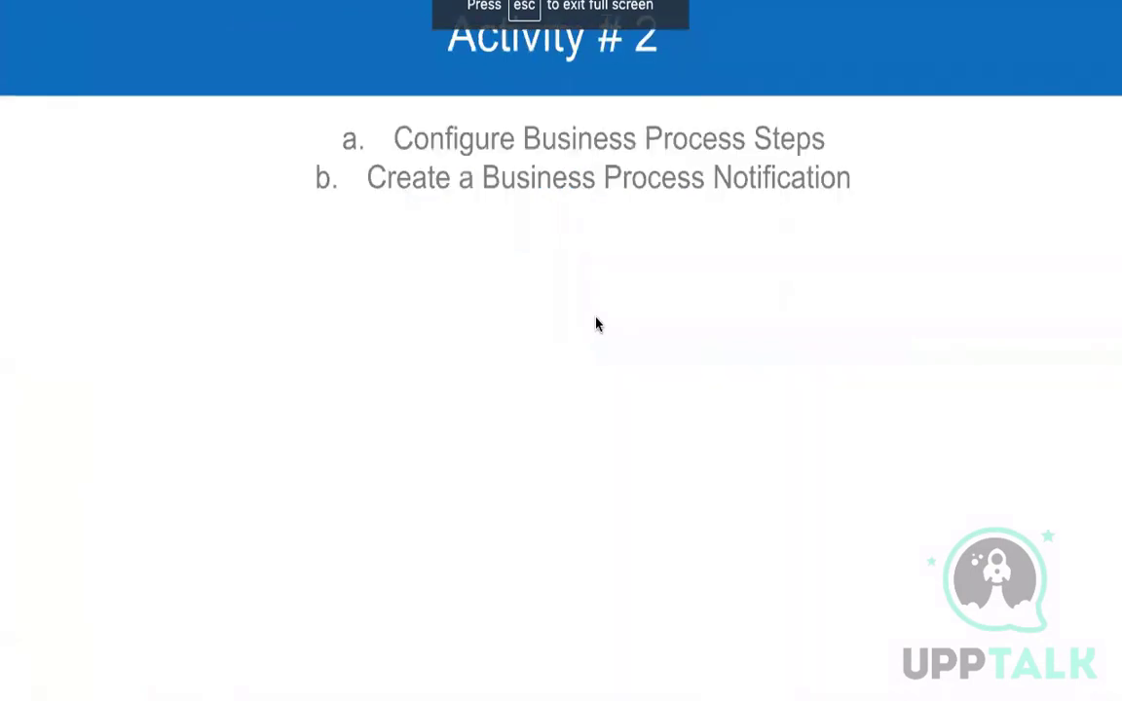